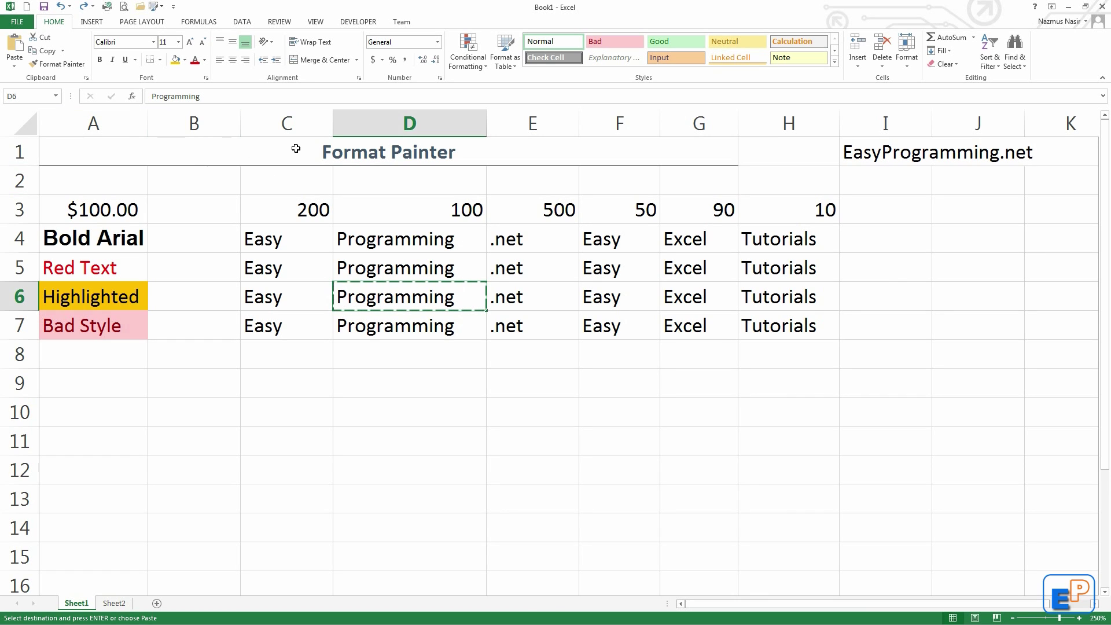
# - Copy A3's $100.00 currency format onto C3 so it displays $200.00
pyautogui.click(361, 149)
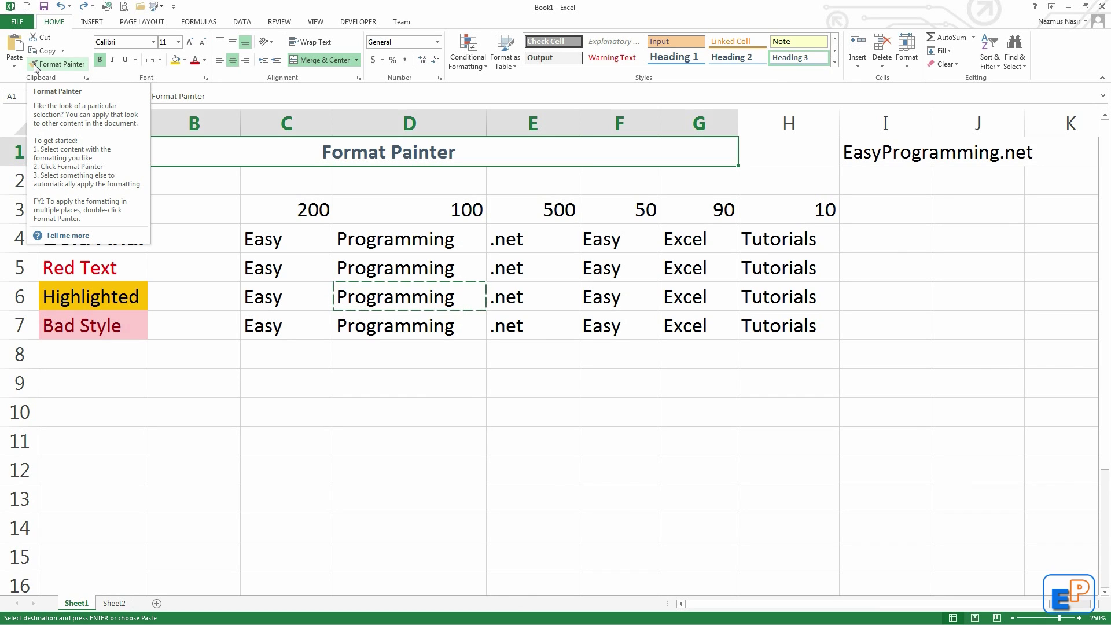
pyautogui.click(132, 213)
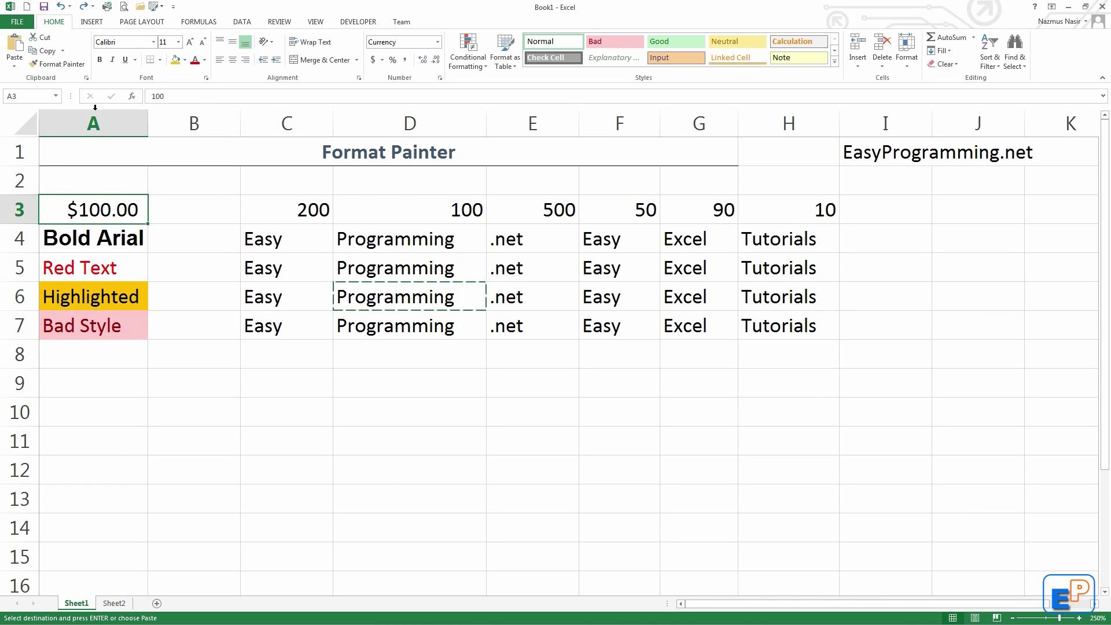
pyautogui.click(60, 64)
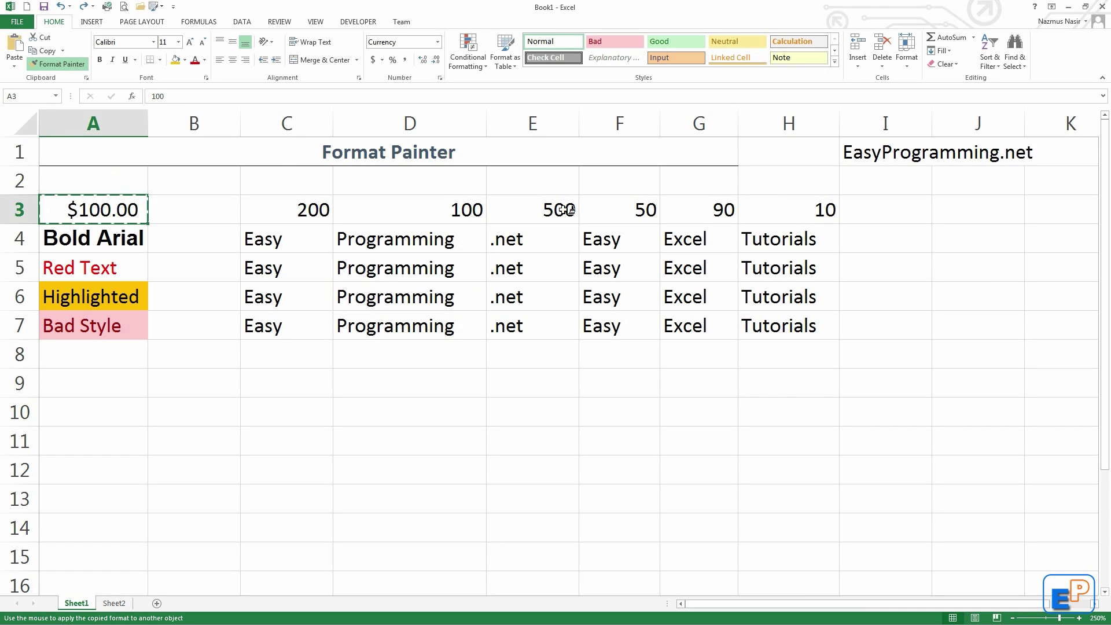
pyautogui.click(310, 207)
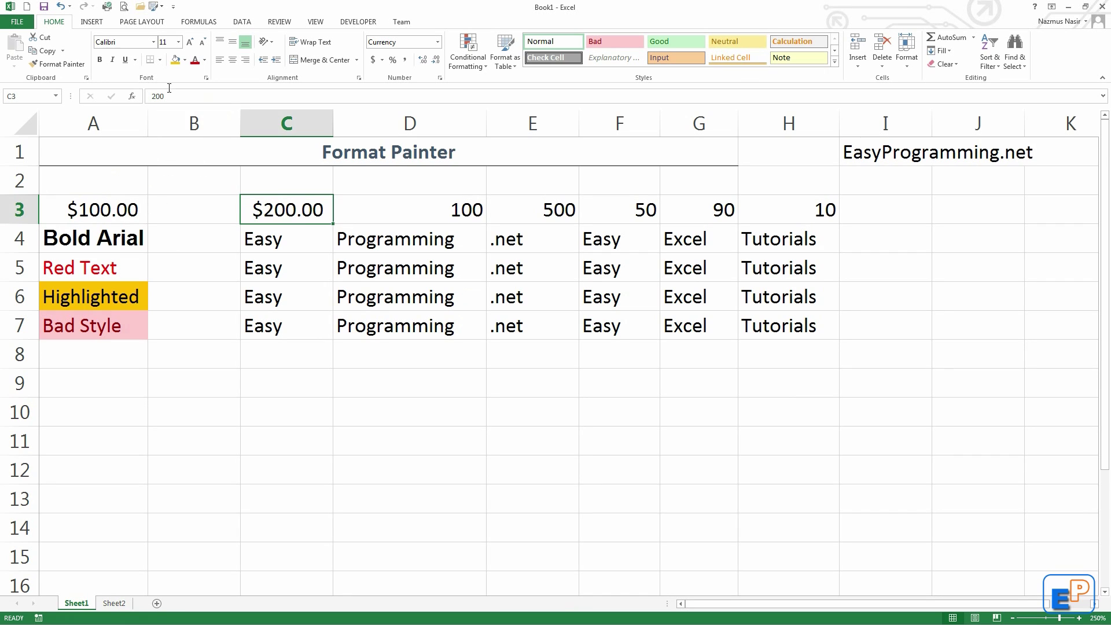
pyautogui.click(103, 210)
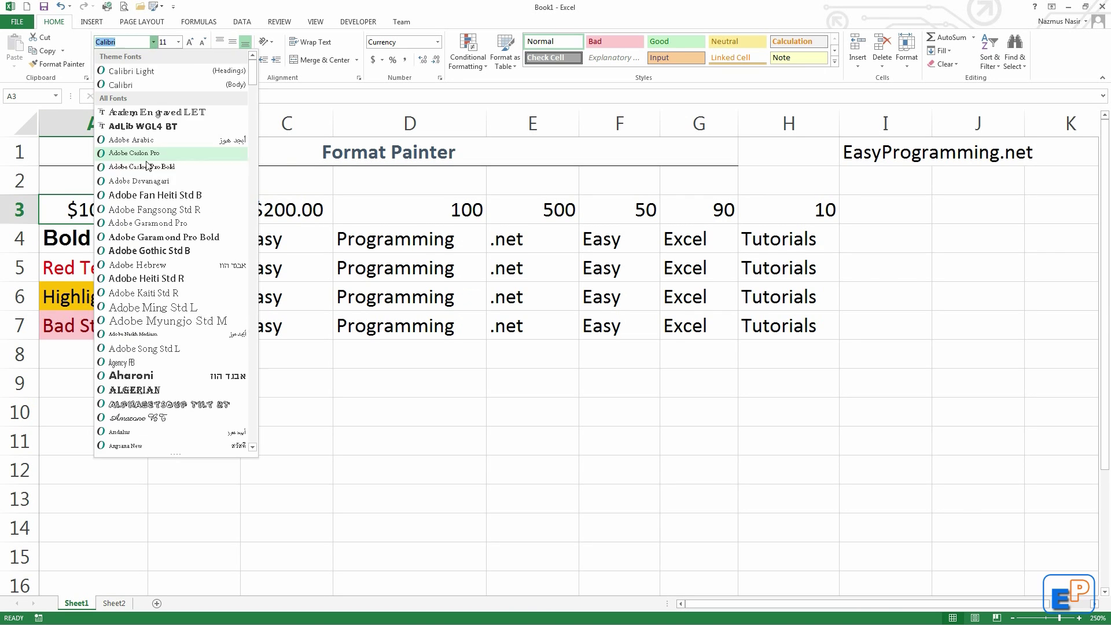
# - Change A3's font to Adobe Heiti Std R and paint that formatting onto C3
pyautogui.click(154, 42)
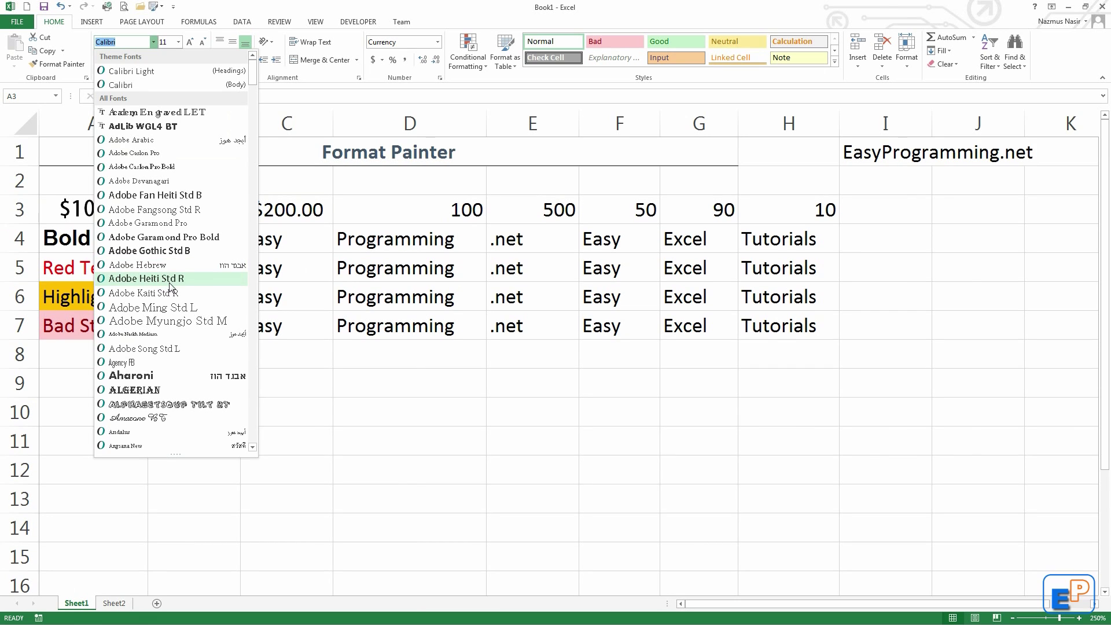
pyautogui.click(170, 283)
pyautogui.click(57, 64)
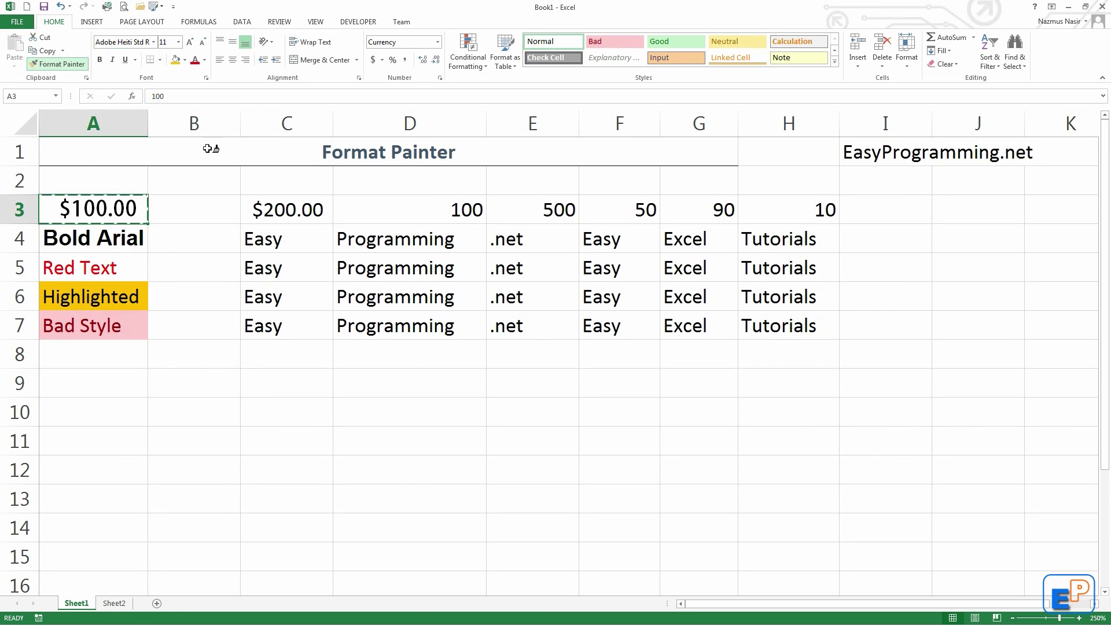
pyautogui.click(280, 209)
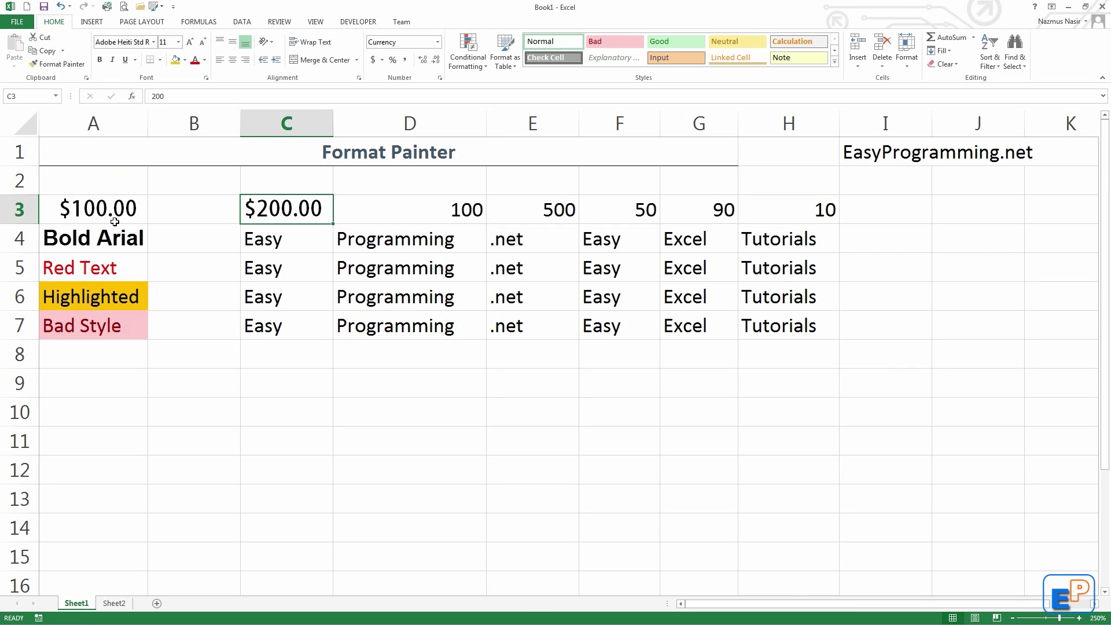
# - Paint A3's currency formatting across D3 through F3
pyautogui.click(375, 207)
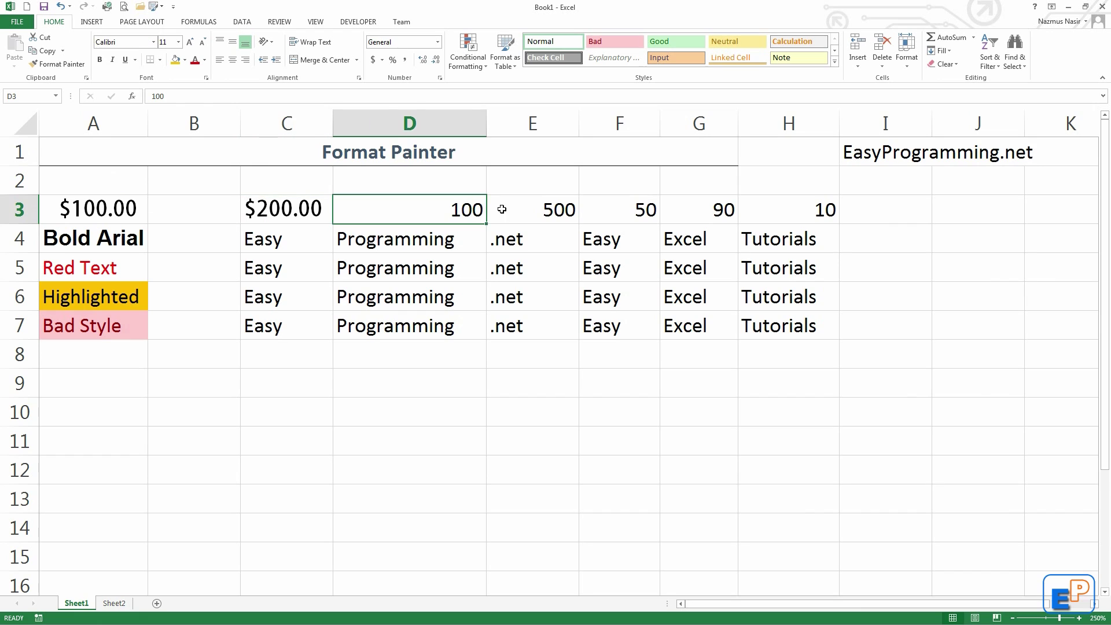
pyautogui.click(502, 209)
pyautogui.click(649, 209)
pyautogui.click(694, 209)
pyautogui.click(796, 208)
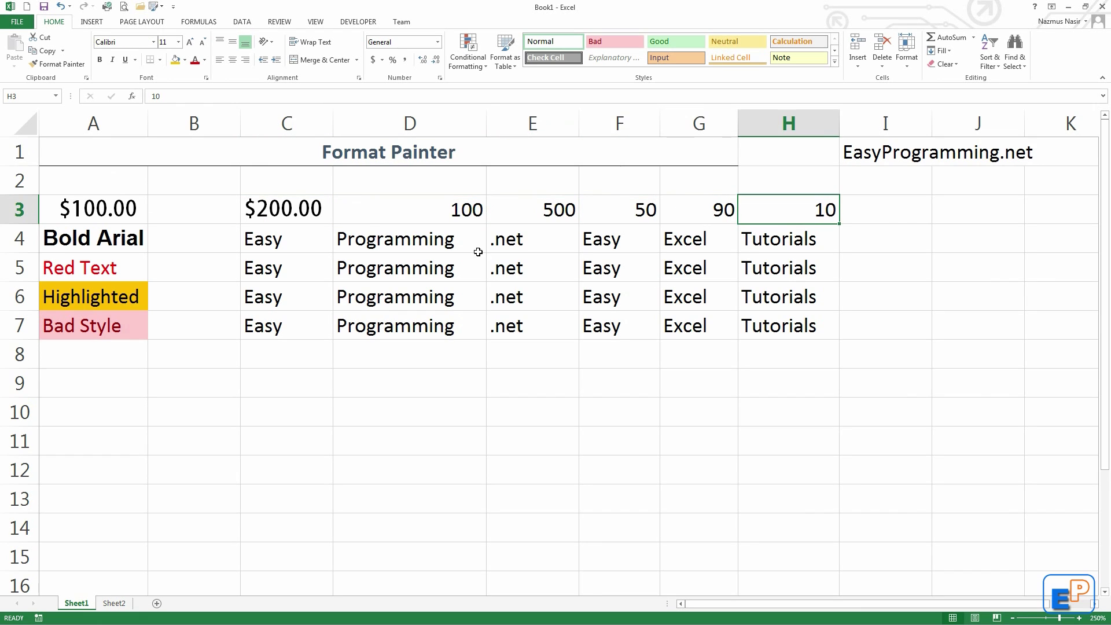
pyautogui.click(432, 208)
pyautogui.click(533, 209)
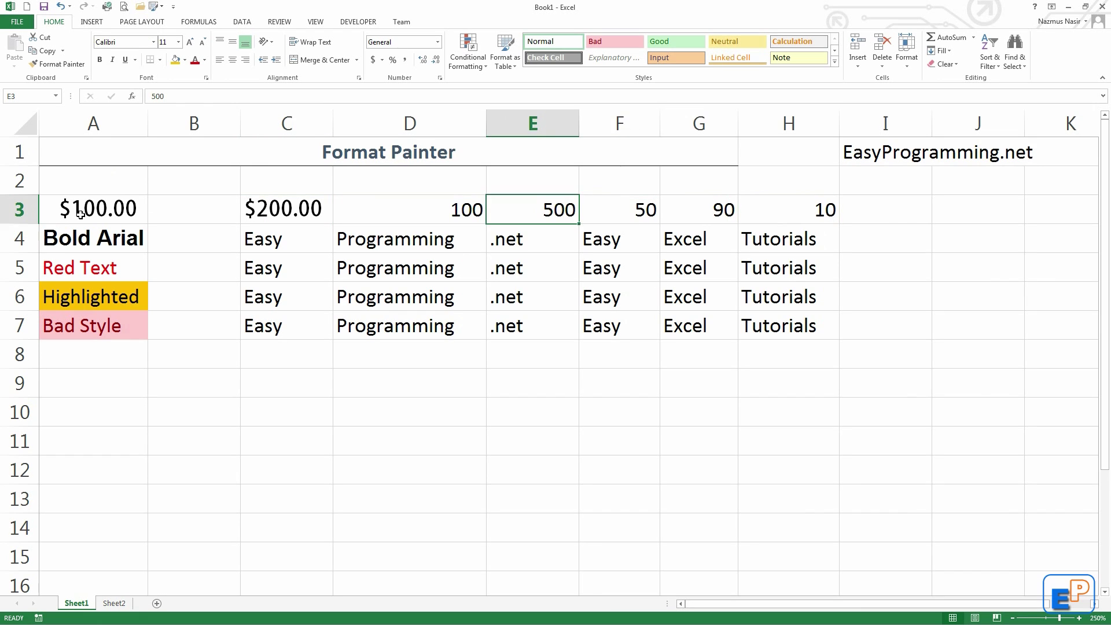
pyautogui.click(80, 215)
pyautogui.click(58, 64)
pyautogui.click(485, 206)
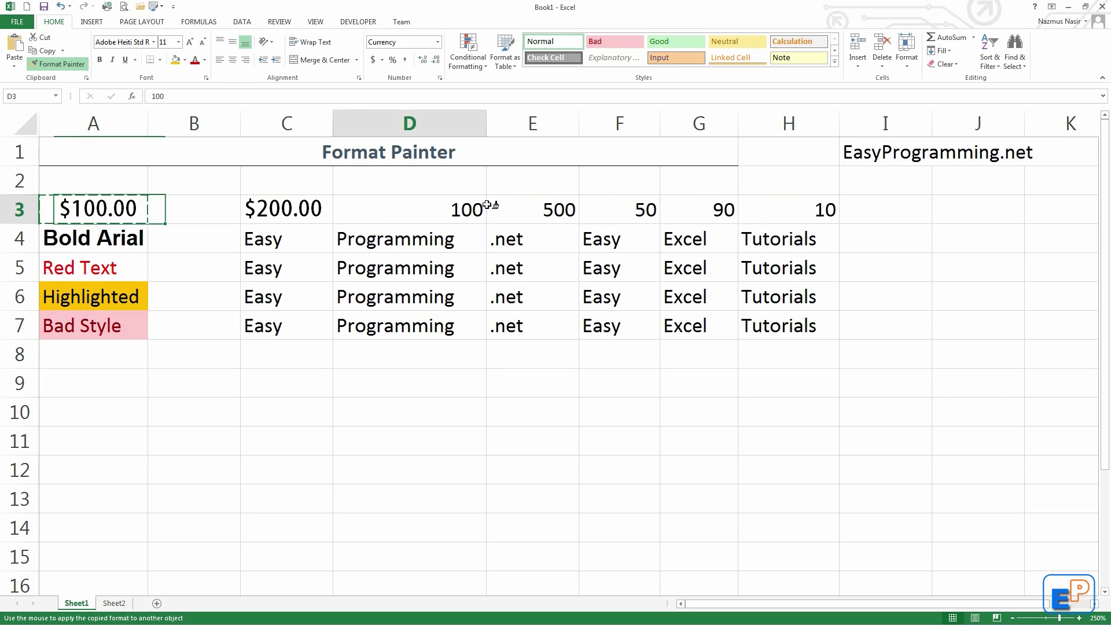
pyautogui.moveTo(488, 206)
pyautogui.mouseDown()
pyautogui.moveTo(722, 211)
pyautogui.moveTo(613, 213)
pyautogui.mouseUp()
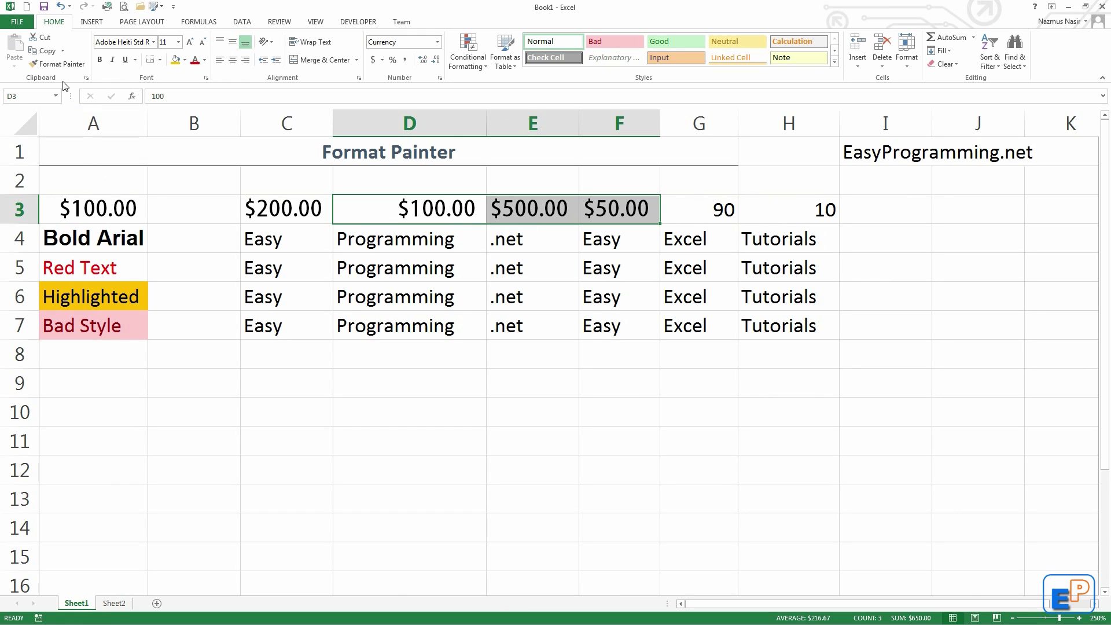
# - Clear all formats from C3:F3, leaving plain 200, 100, 500 and 50
pyautogui.moveTo(294, 206); pyautogui.dragTo(625, 209)
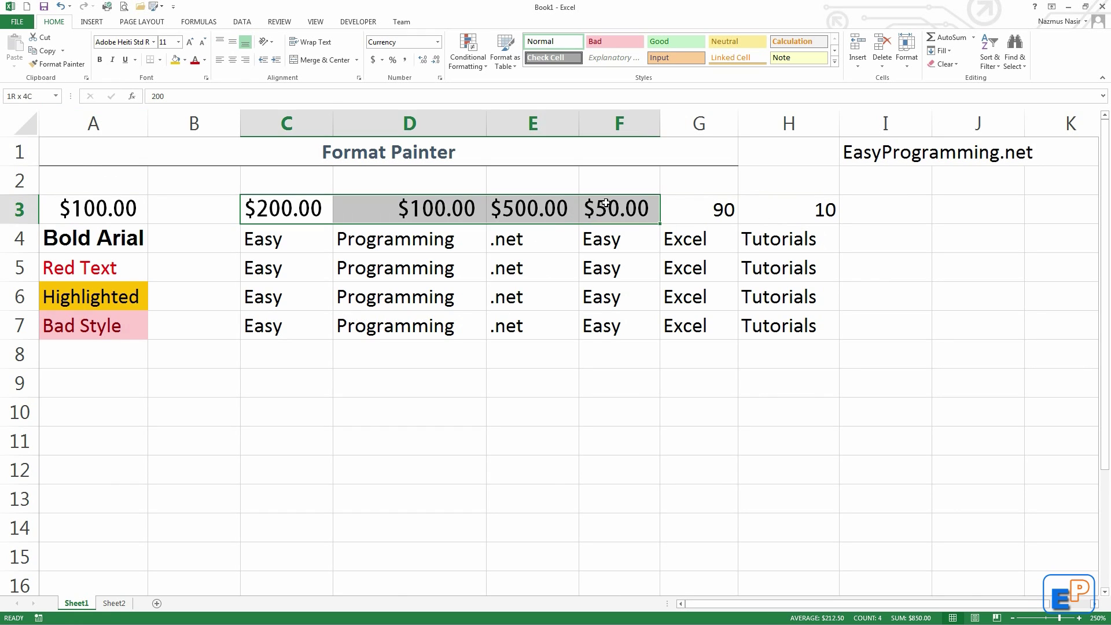
pyautogui.click(943, 64)
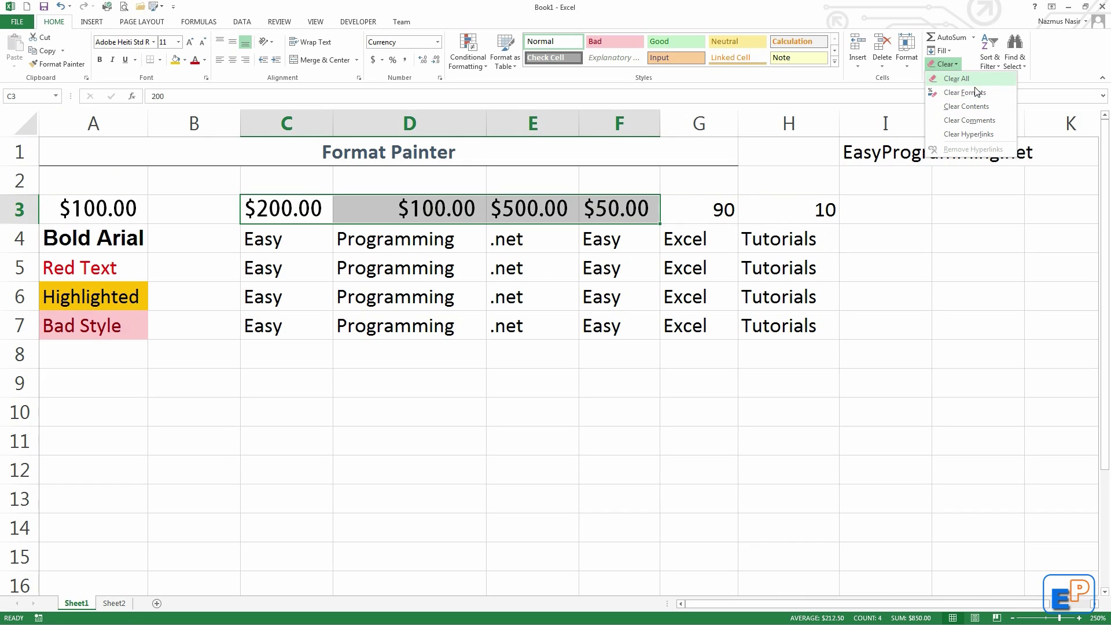
pyautogui.click(978, 91)
pyautogui.click(277, 271)
pyautogui.click(99, 210)
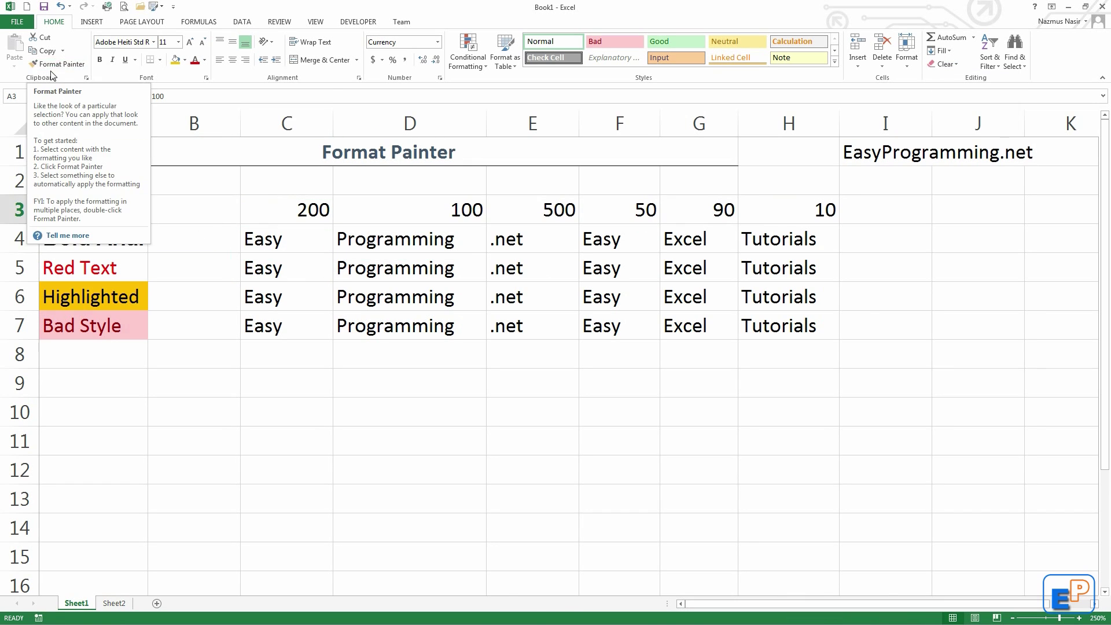
# - Paint A3's currency format onto C3, F3, H3 and D3 ($200.00, $50.00, $10.00, $100.00)
pyautogui.click(56, 68)
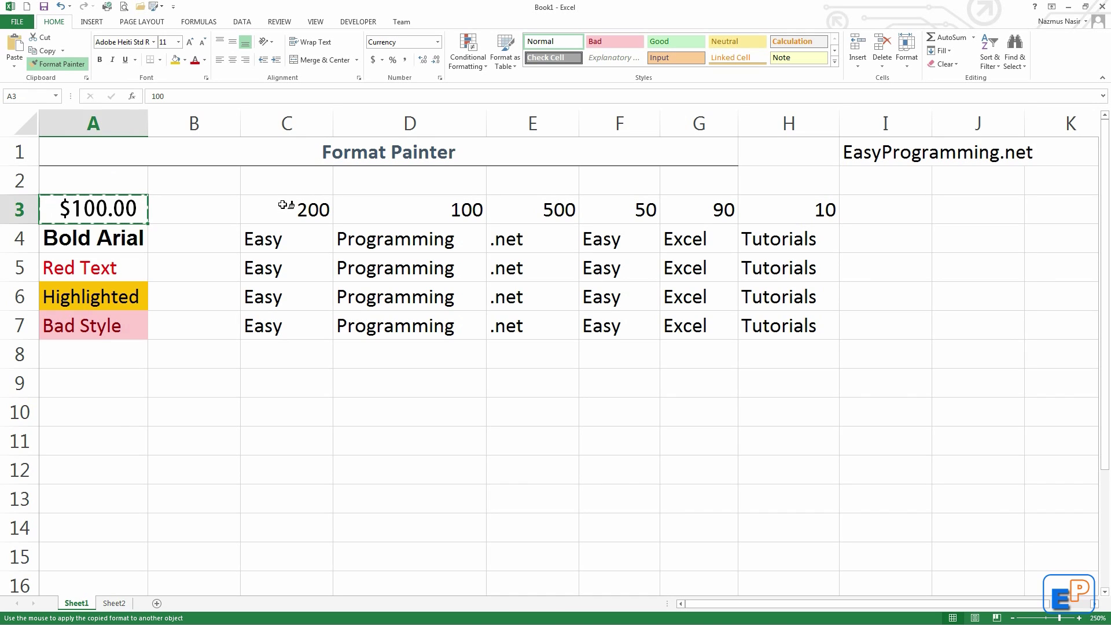
pyautogui.click(284, 205)
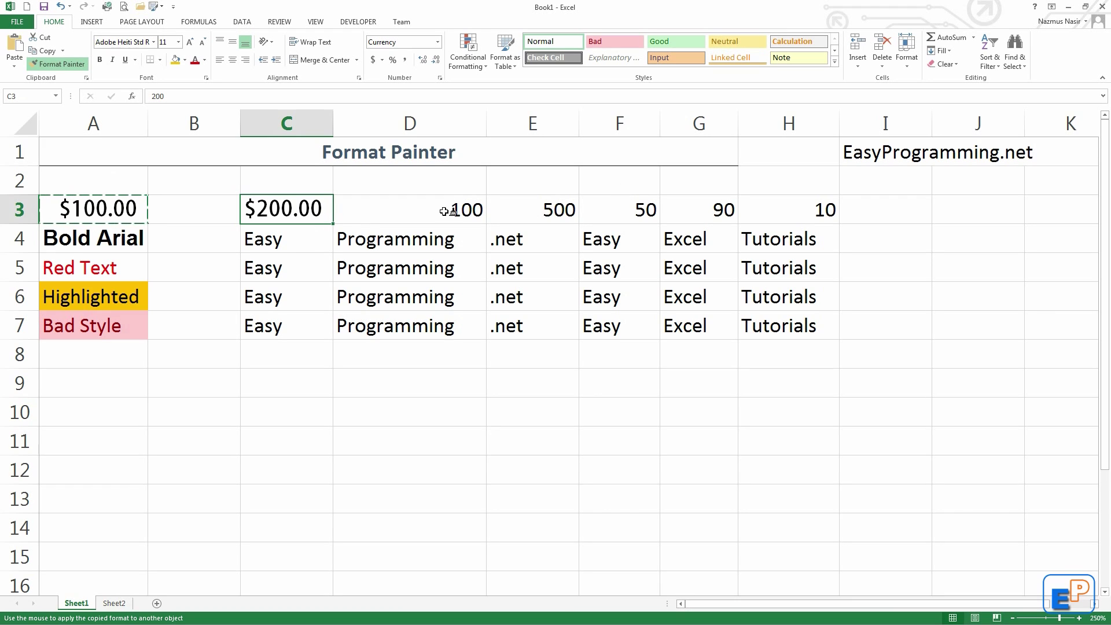
pyautogui.click(617, 209)
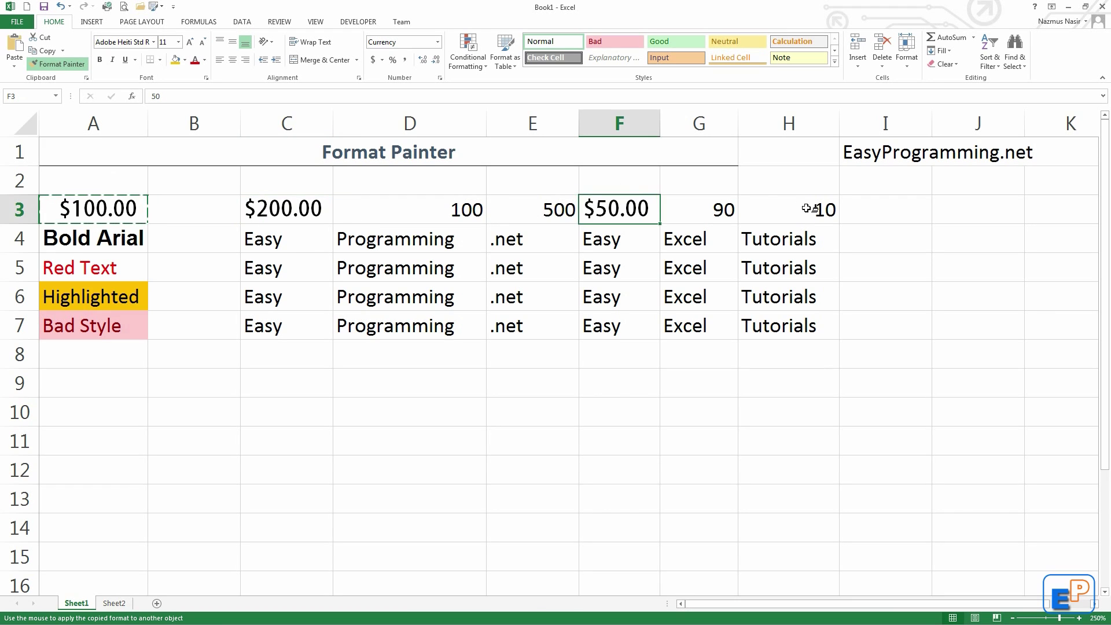
pyautogui.click(818, 210)
pyautogui.click(448, 218)
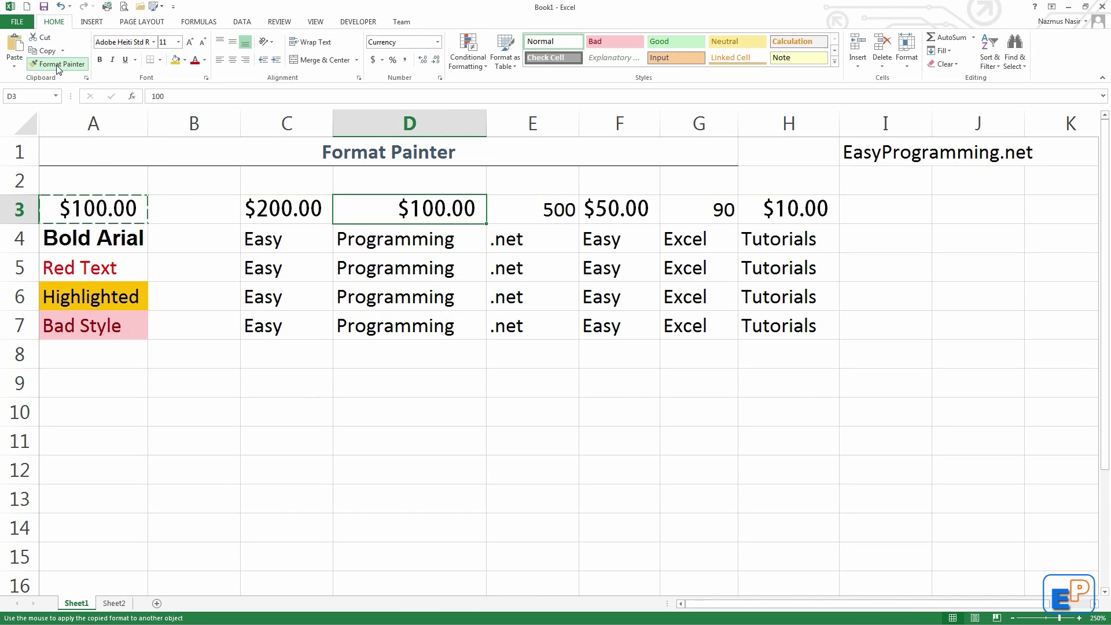
pyautogui.press('Escape')
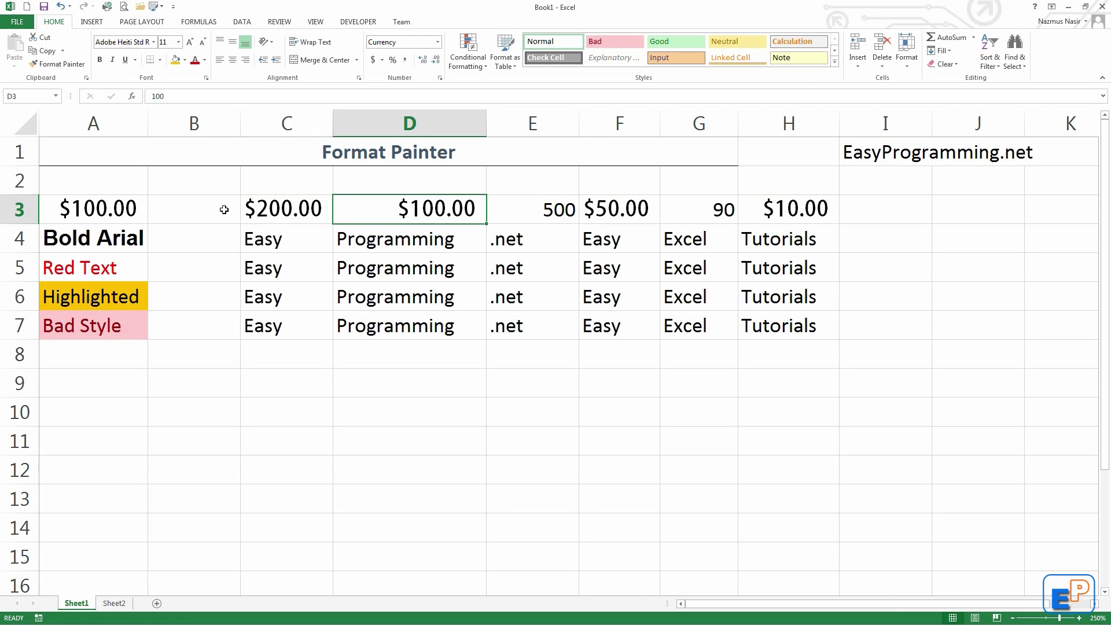
# - Paint A5's red text onto C5, E5, D7, F5, H7, F7 and H4
pyautogui.click(105, 268)
pyautogui.click(58, 64)
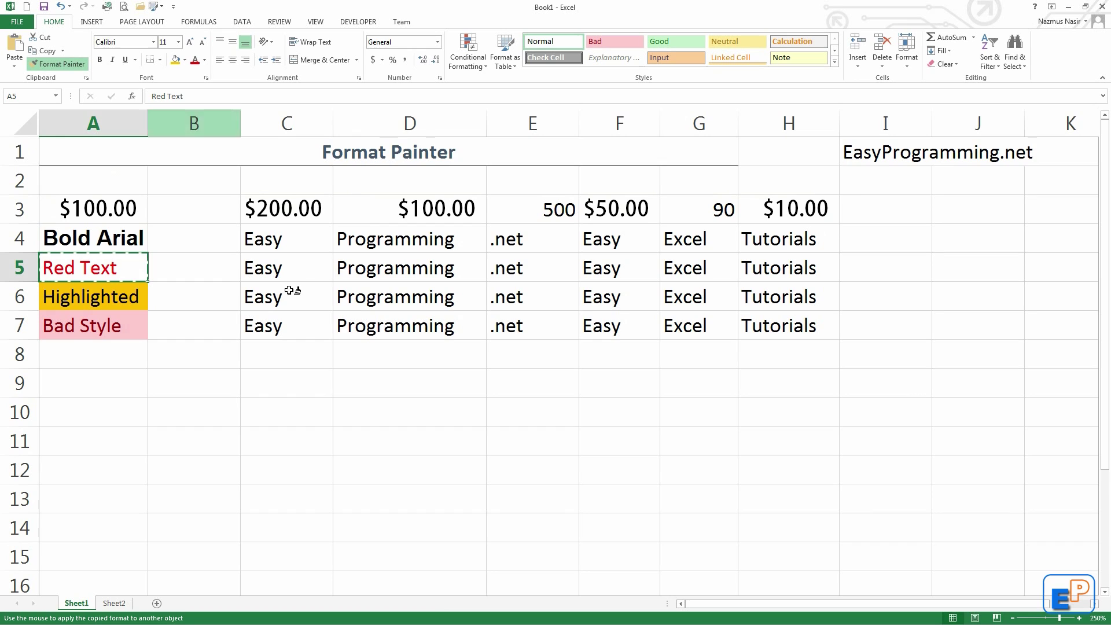
pyautogui.click(277, 270)
pyautogui.click(510, 268)
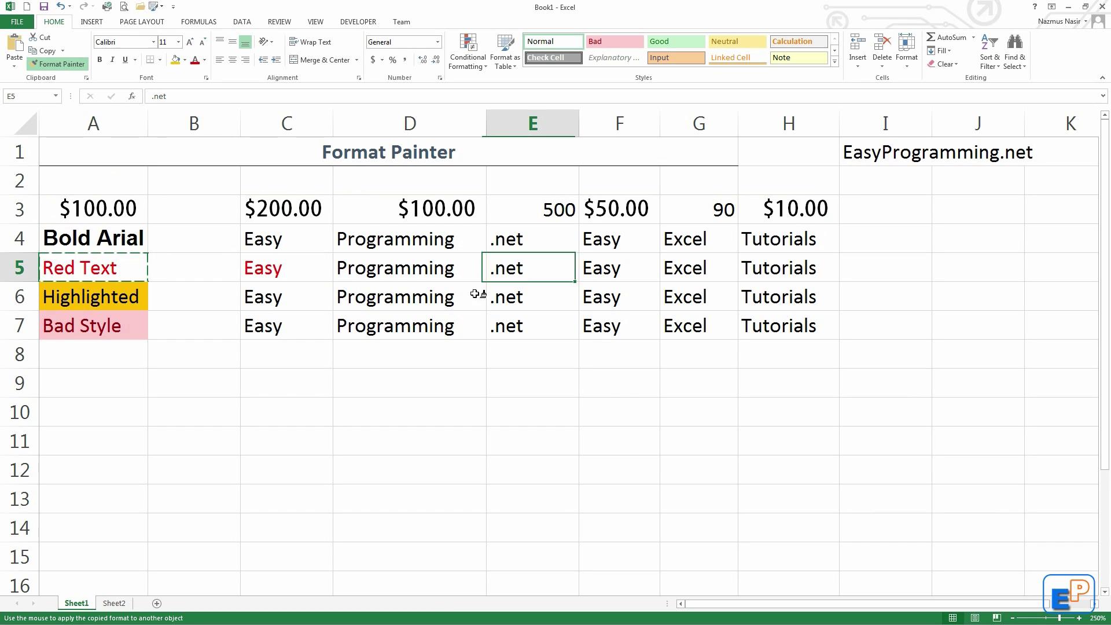
pyautogui.click(437, 322)
pyautogui.click(614, 268)
pyautogui.click(776, 324)
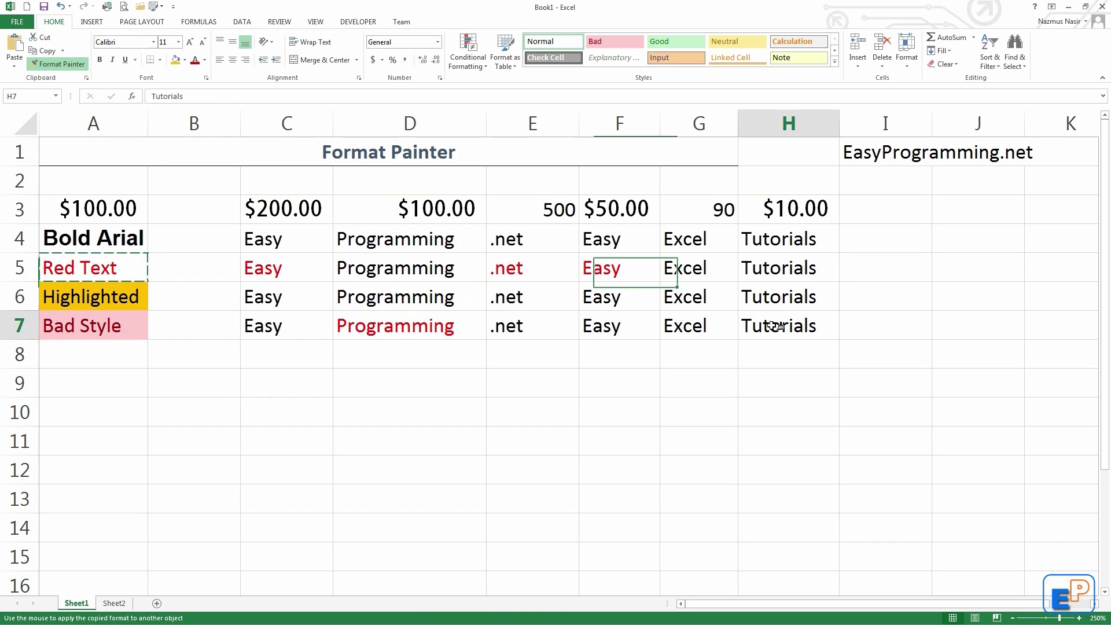
pyautogui.click(605, 330)
pyautogui.click(774, 238)
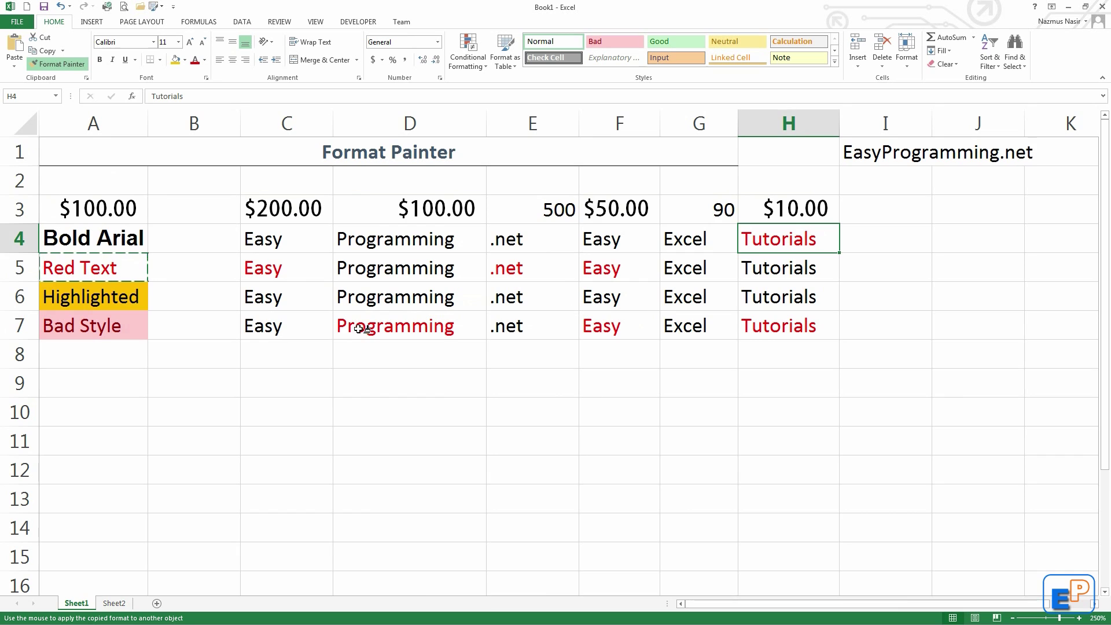
pyautogui.press('Escape')
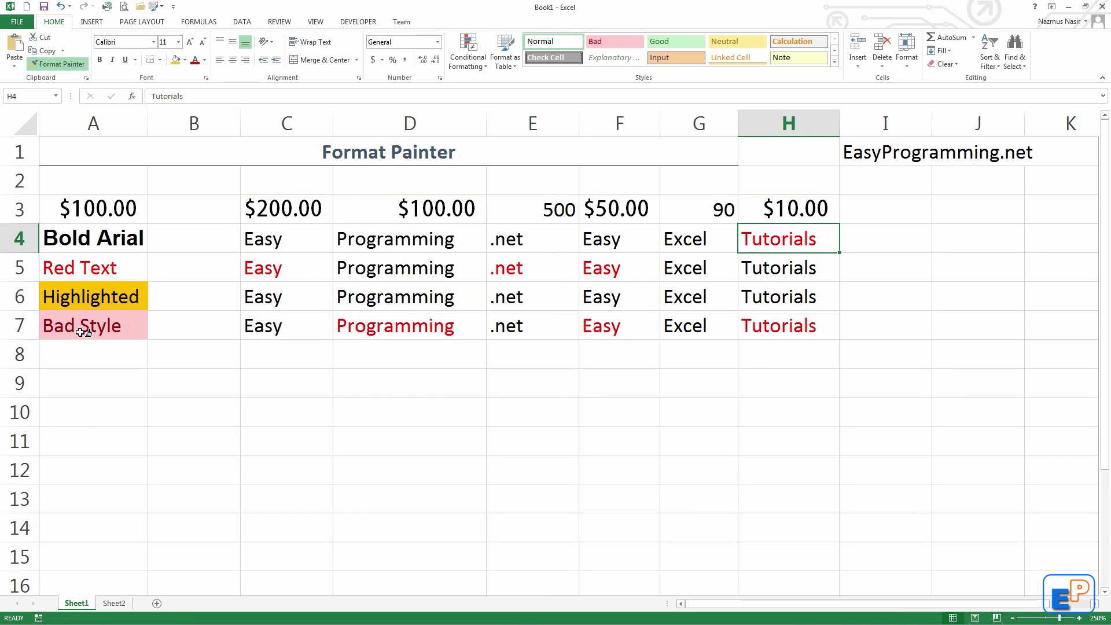
# - Give C7 the pink Bad style copied from A7
pyautogui.click(86, 327)
pyautogui.click(57, 64)
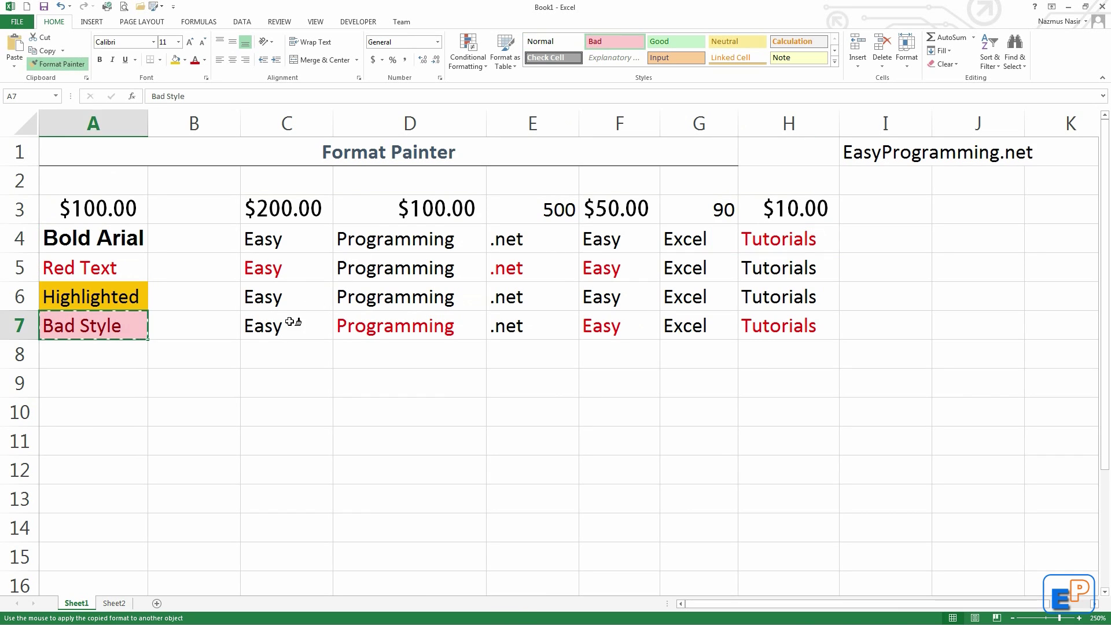
pyautogui.click(290, 320)
pyautogui.click(362, 289)
pyautogui.click(633, 242)
pyautogui.click(698, 270)
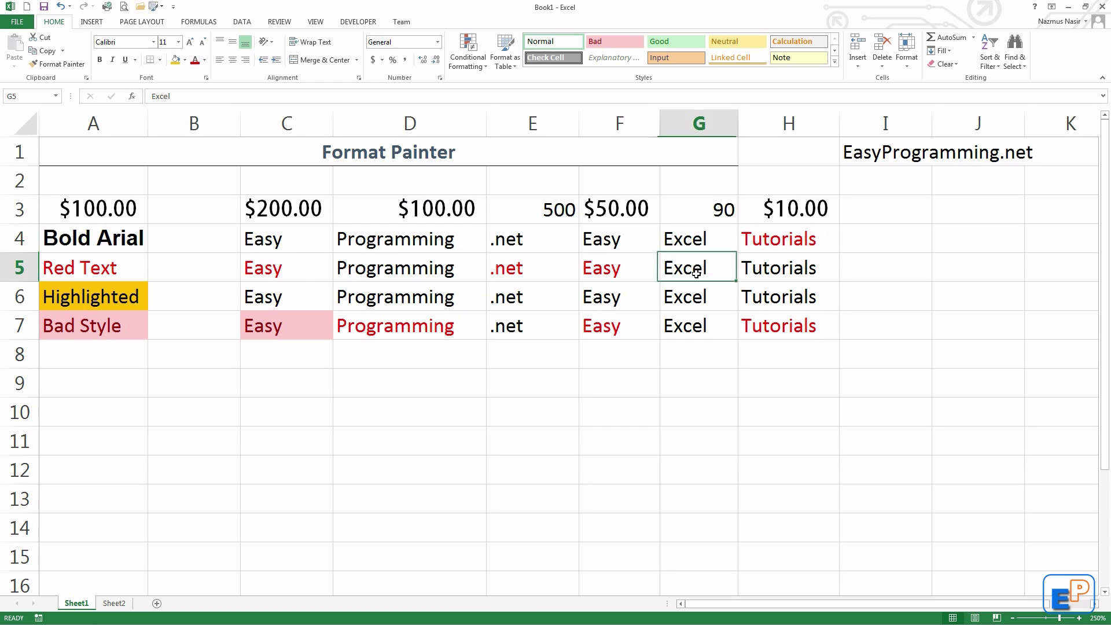
# - Paint A7's Bad style onto D6, D4, G5 and F6
pyautogui.click(87, 326)
pyautogui.click(57, 64)
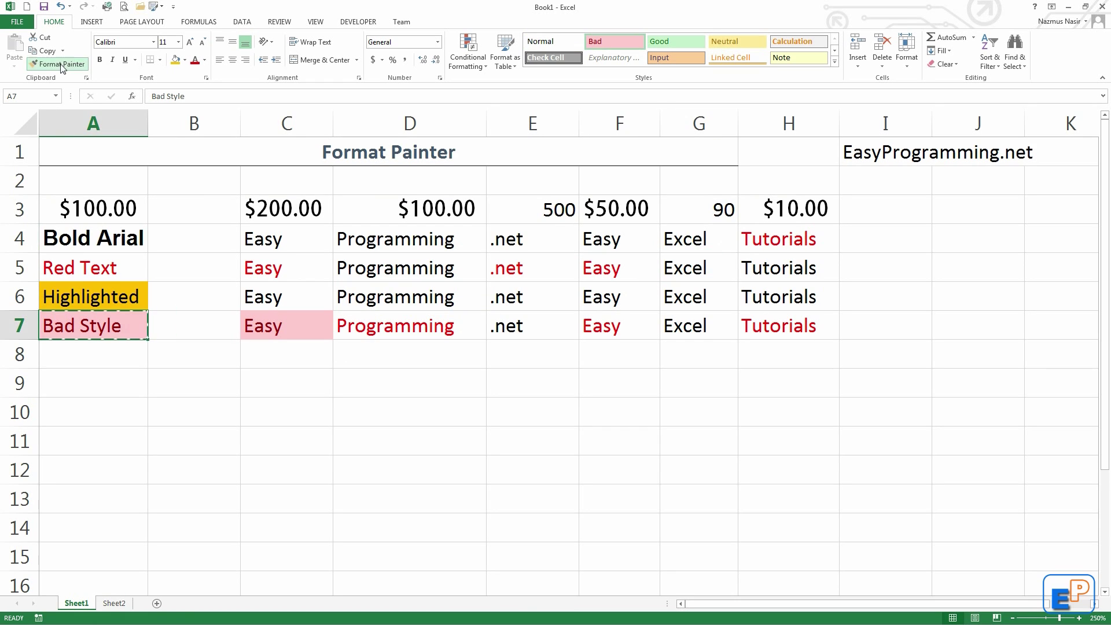
pyautogui.click(347, 301)
pyautogui.click(417, 246)
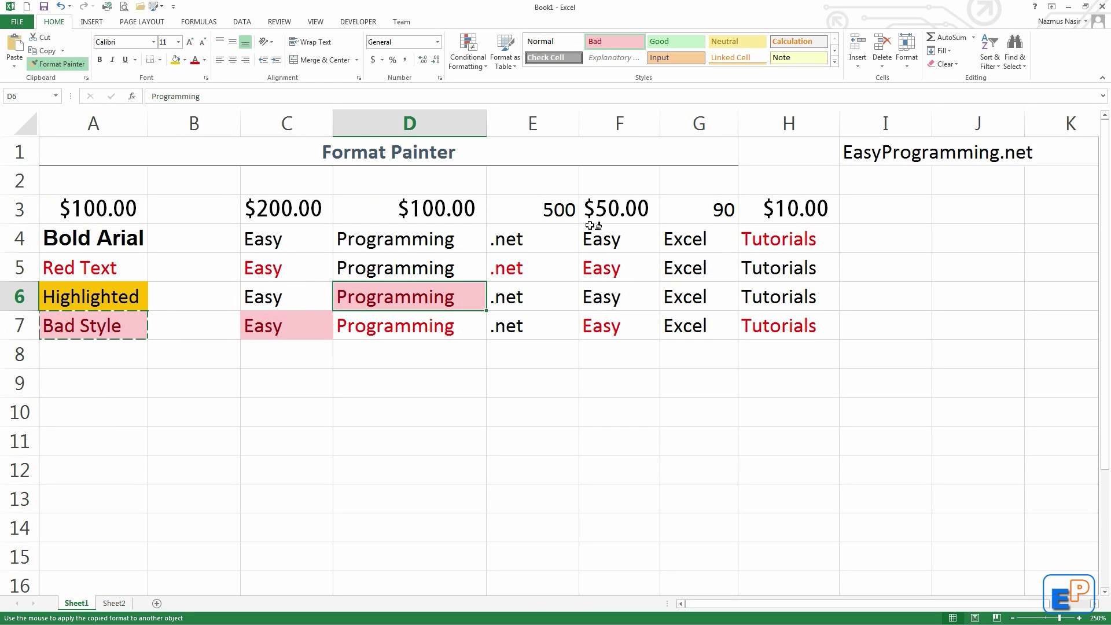
pyautogui.click(698, 268)
pyautogui.click(601, 300)
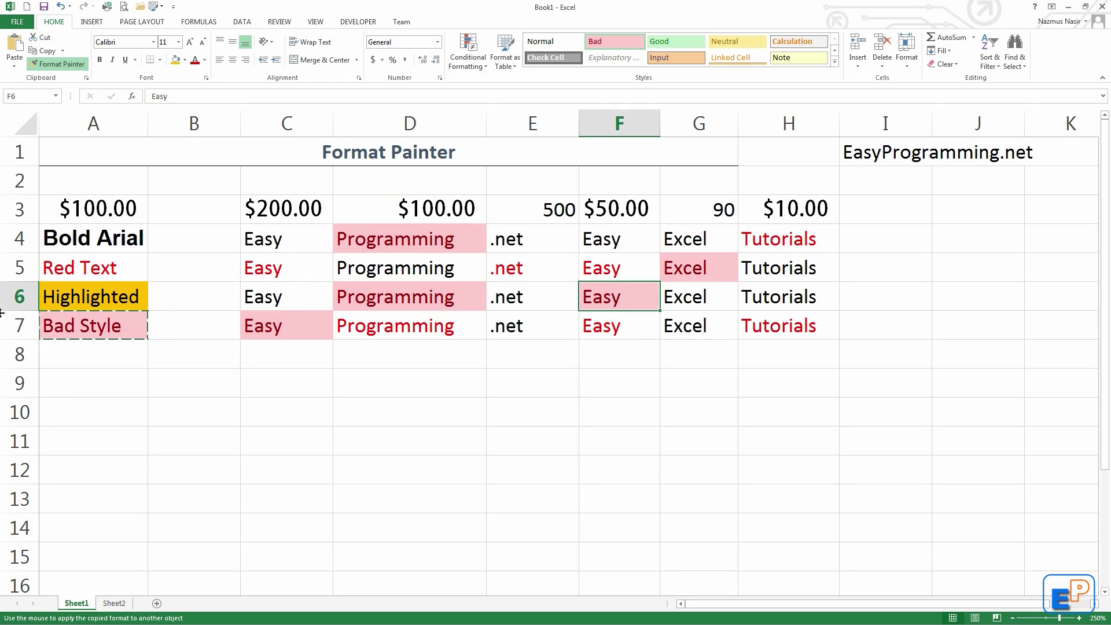
pyautogui.click(49, 61)
pyautogui.click(111, 267)
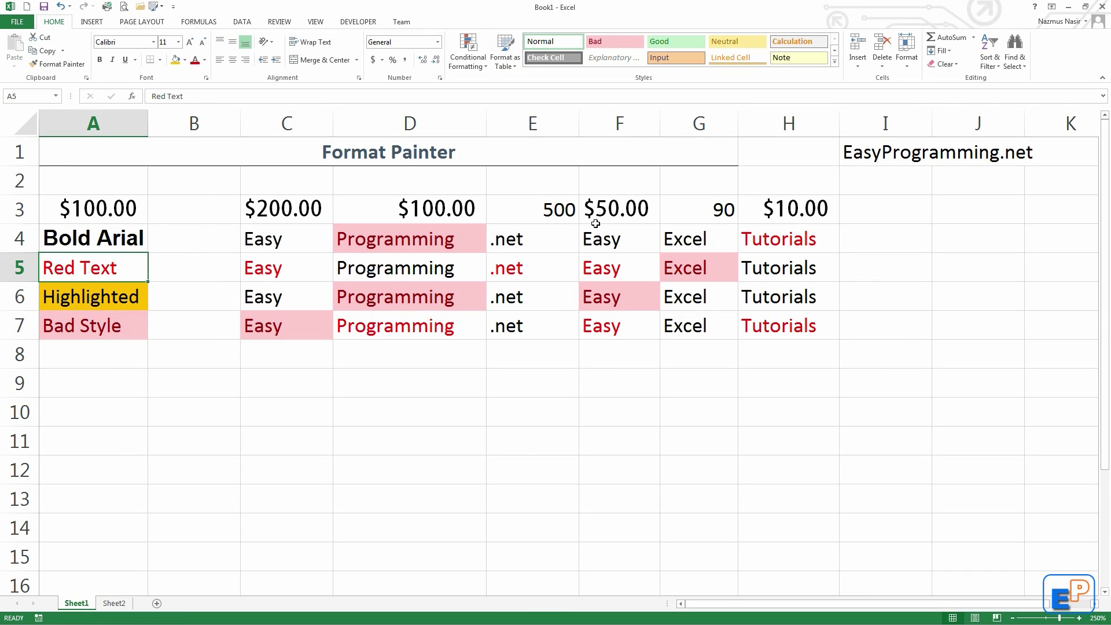
# - Paint A5's red text onto Sheet2's A2 'I'm in' and A4 '2', then return to Sheet1
pyautogui.click(48, 65)
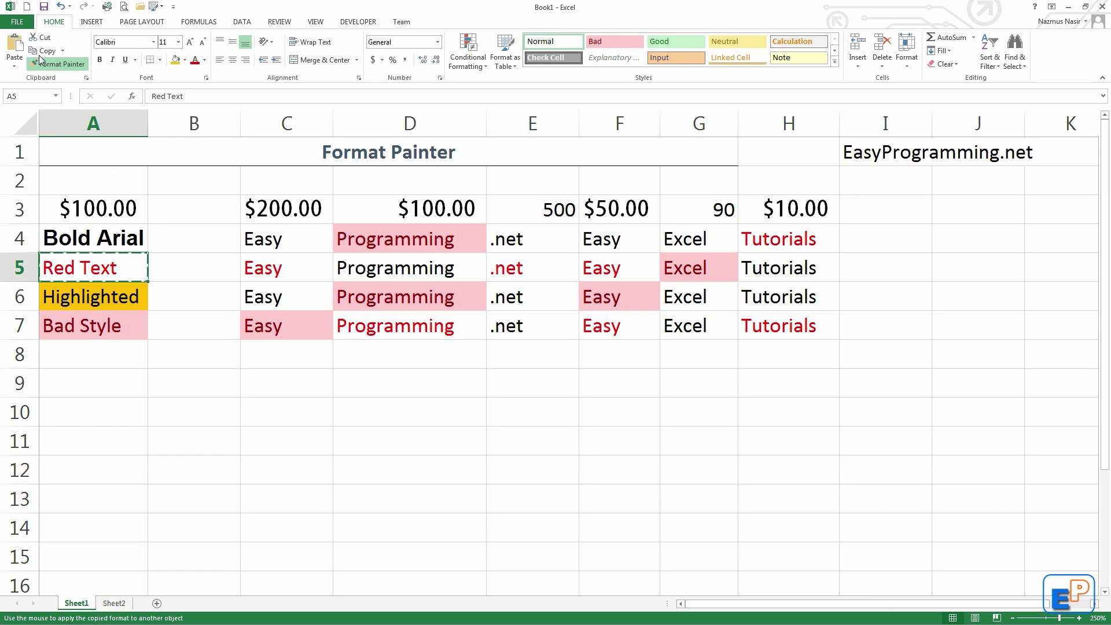
pyautogui.click(115, 604)
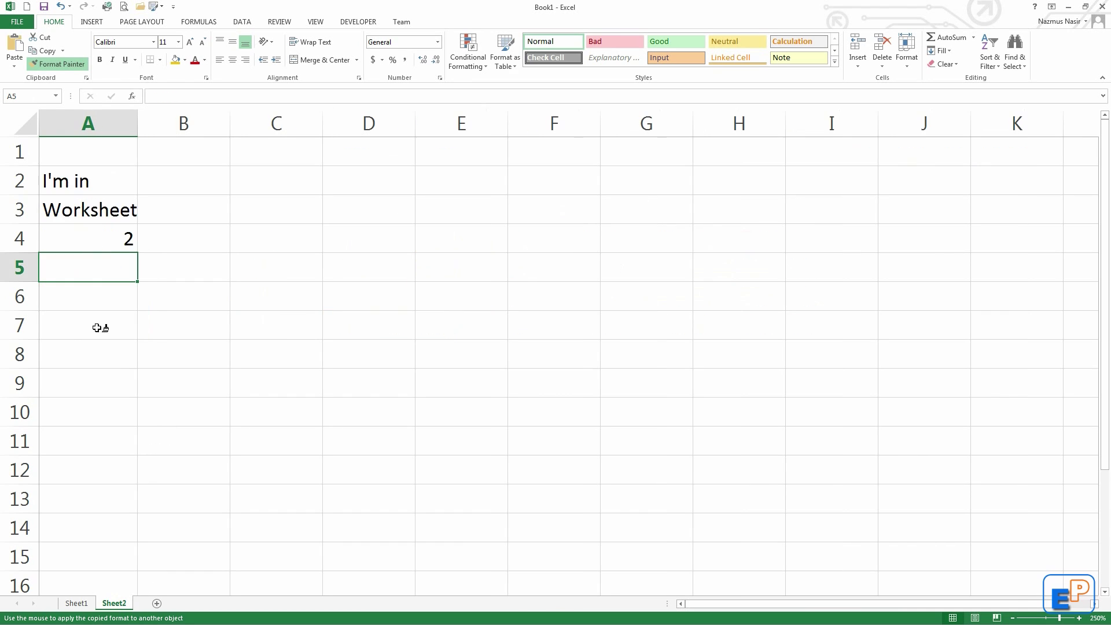
pyautogui.click(107, 184)
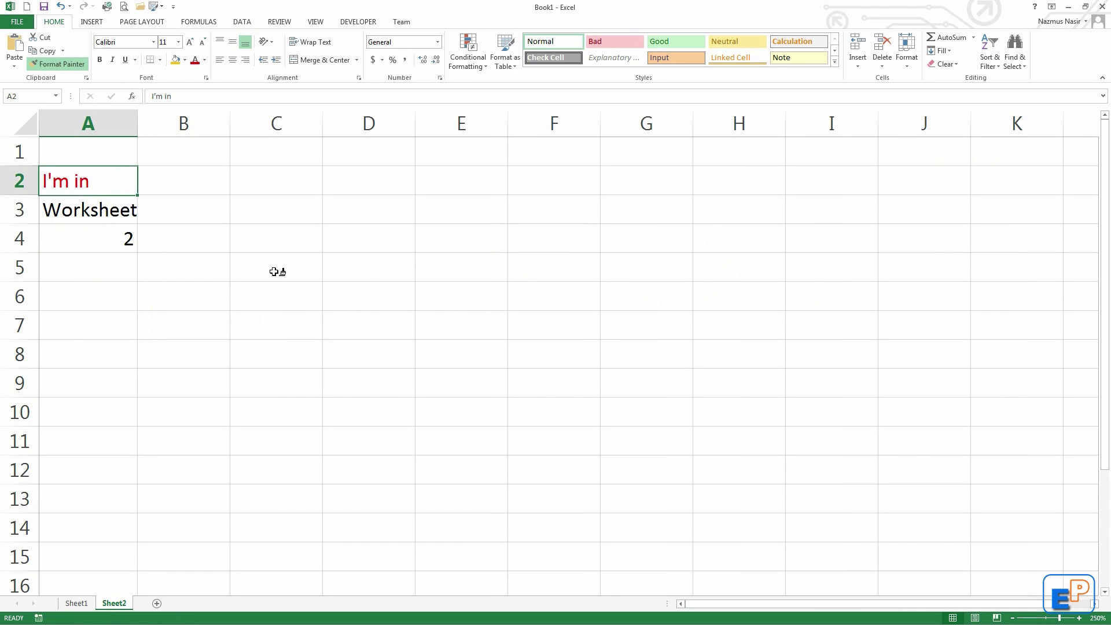
pyautogui.click(102, 238)
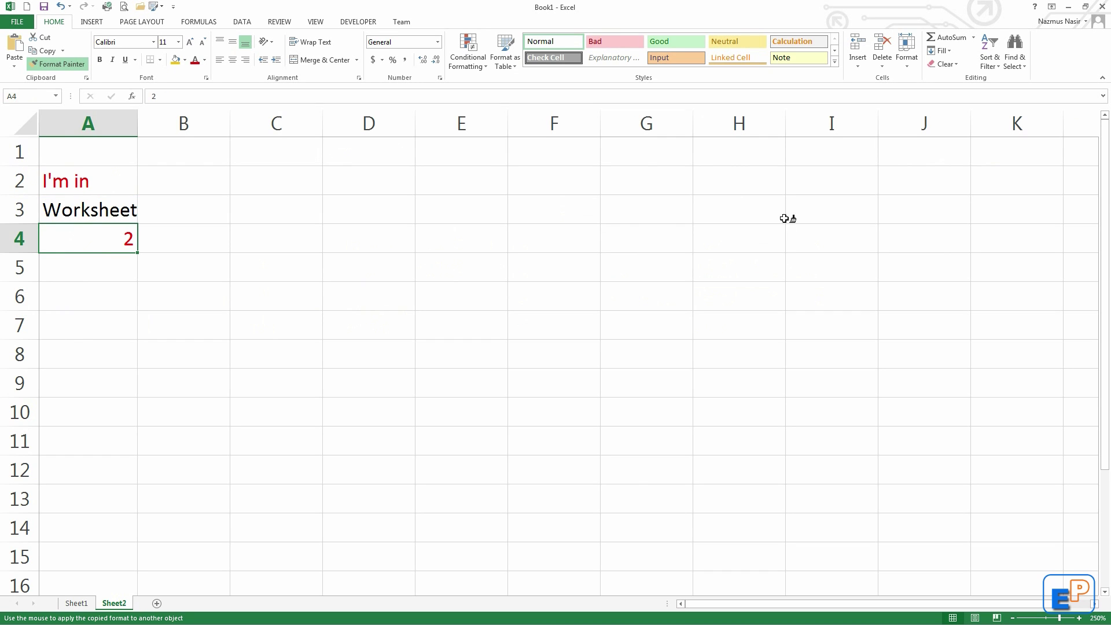
pyautogui.click(64, 604)
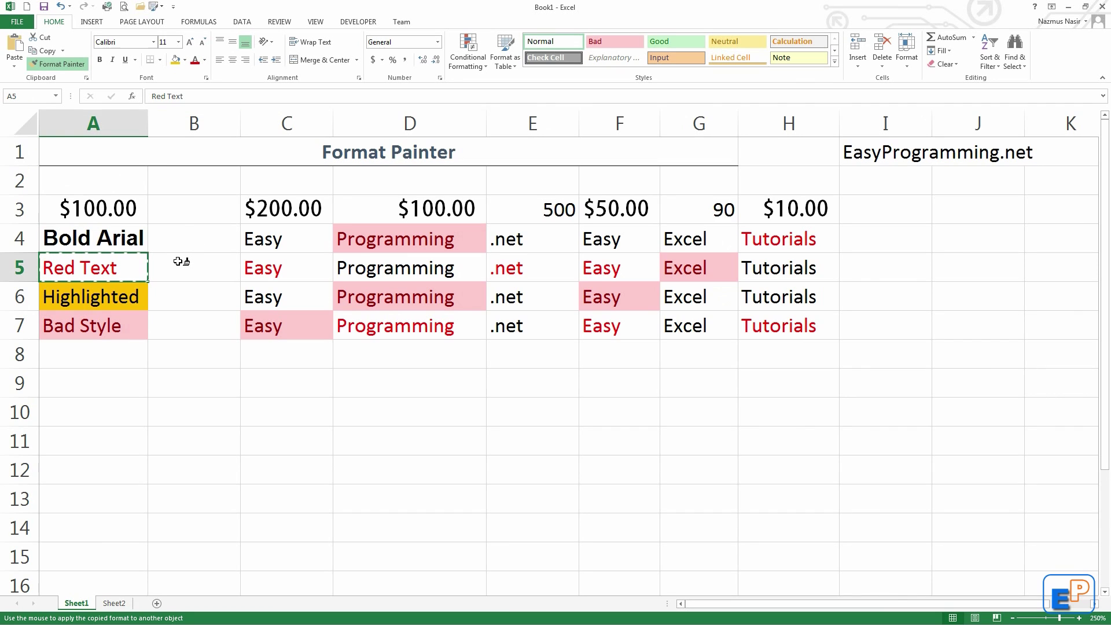
# - Paint A3's formatting onto C5, making 'Easy' larger and black
pyautogui.press('Escape')
pyautogui.click(132, 245)
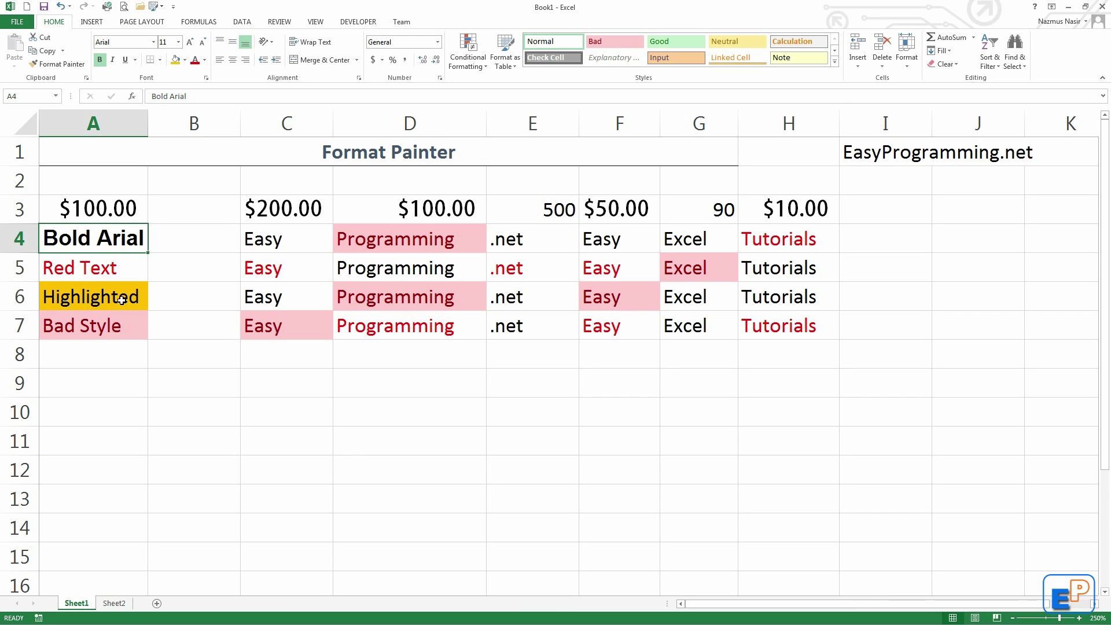
pyautogui.click(117, 207)
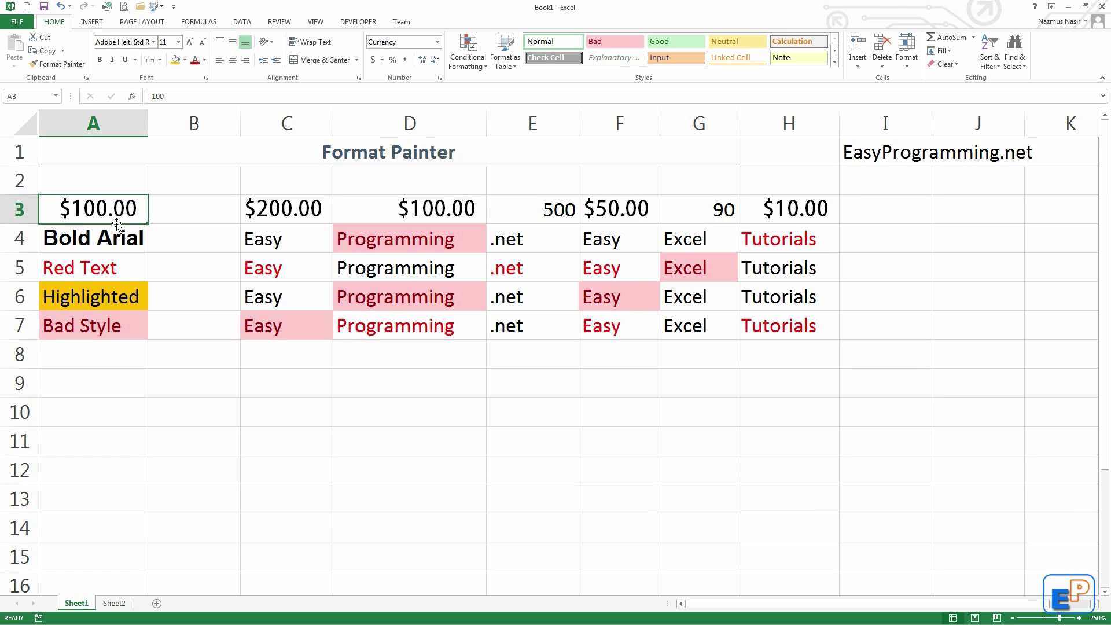
pyautogui.click(92, 332)
pyautogui.click(81, 208)
pyautogui.click(67, 63)
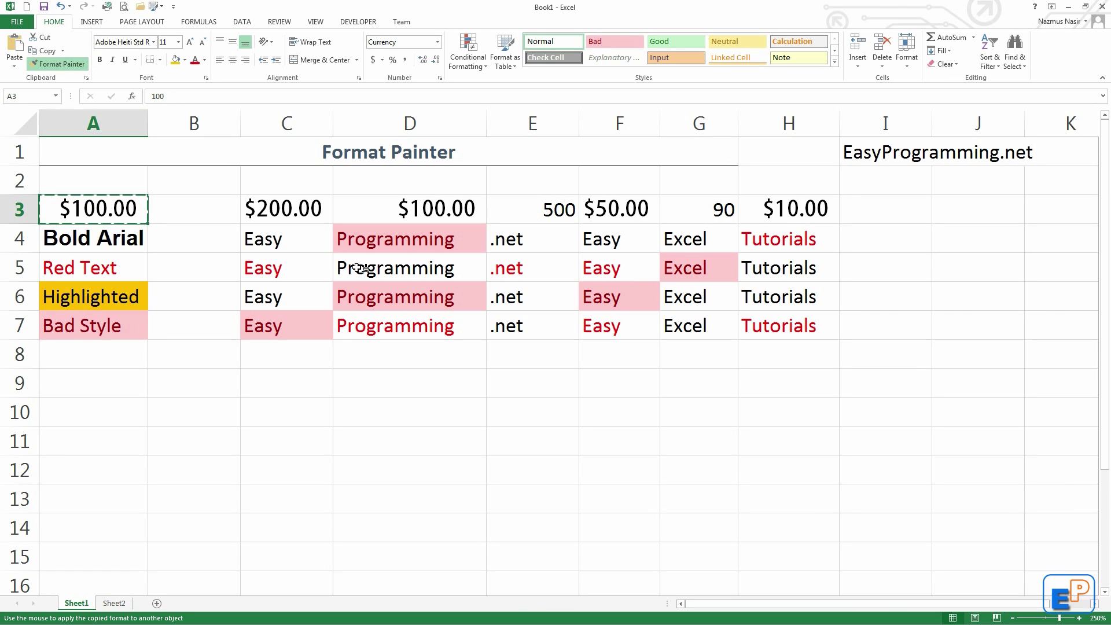
pyautogui.click(285, 266)
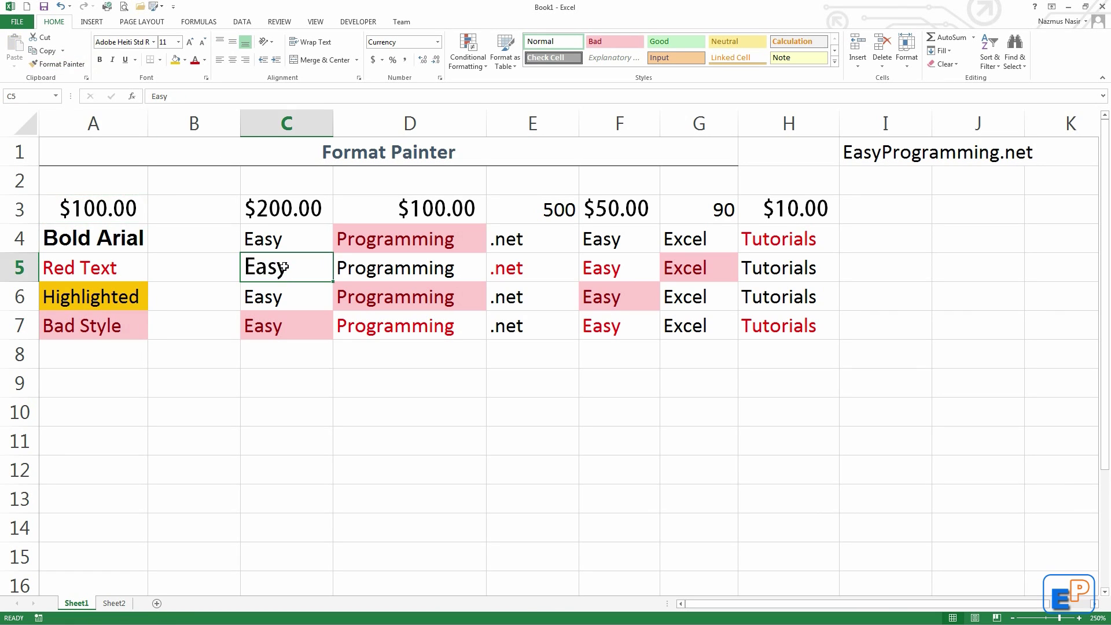
# - Paint A3's formatting onto D5 'Programming' as well
pyautogui.click(83, 212)
pyautogui.click(58, 64)
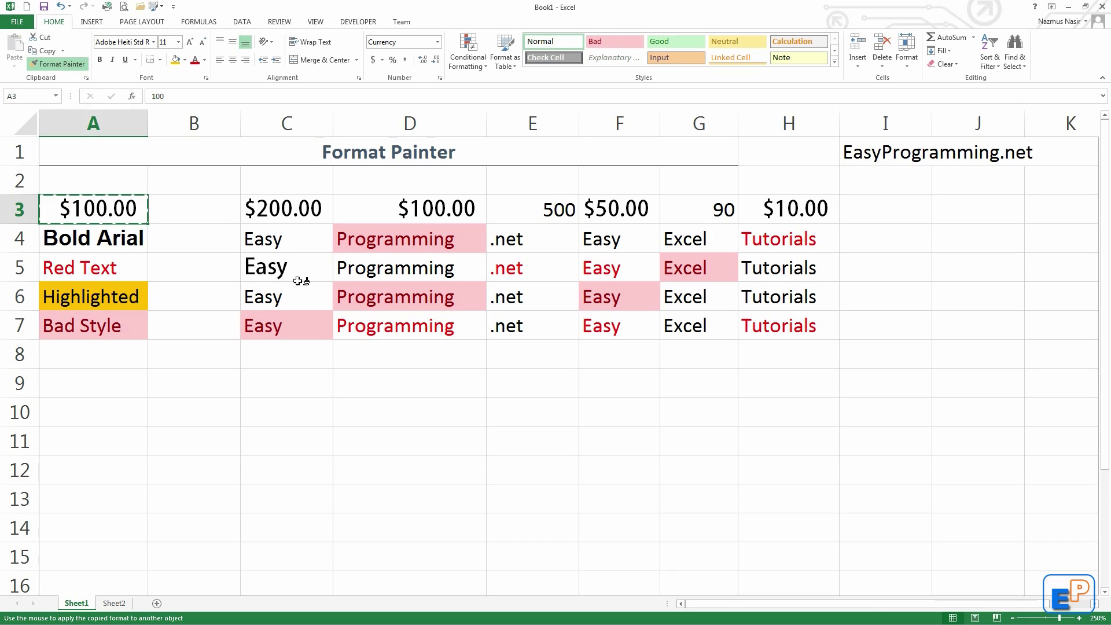
pyautogui.click(359, 268)
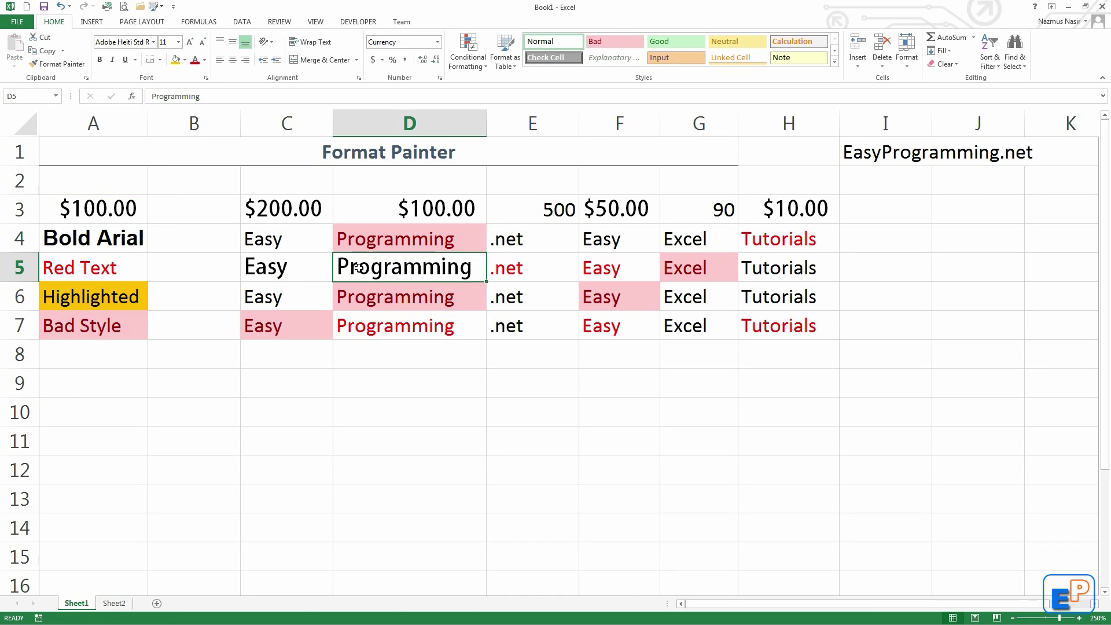
pyautogui.click(297, 264)
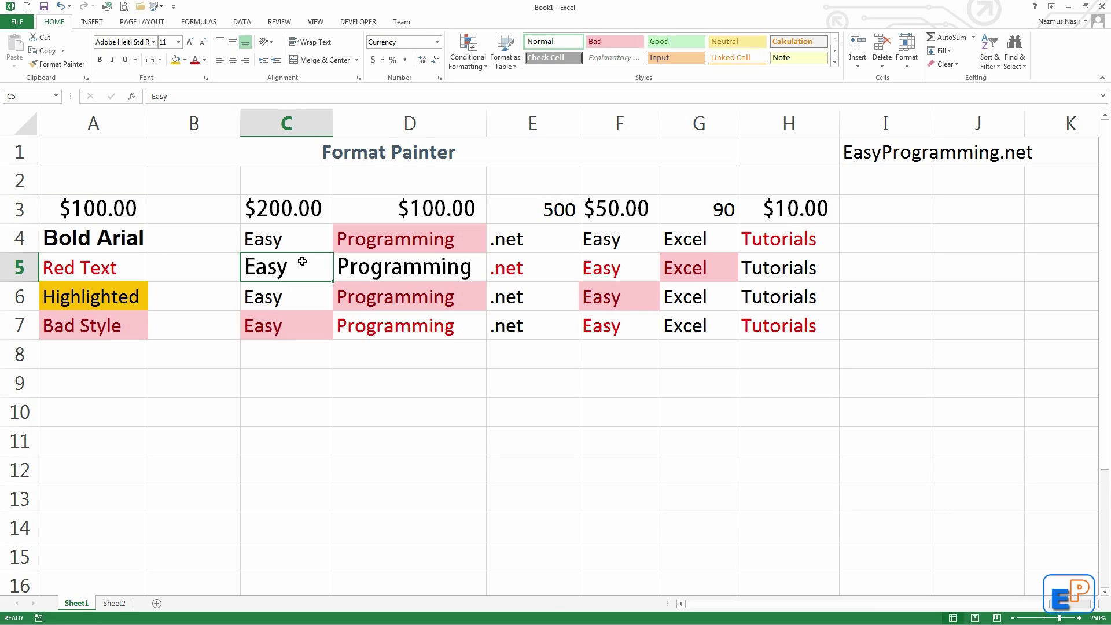
# - Enter 500 in C5, shown as $500.00, and paint A5's red text onto D3
pyautogui.write('500')
pyautogui.press('Return')
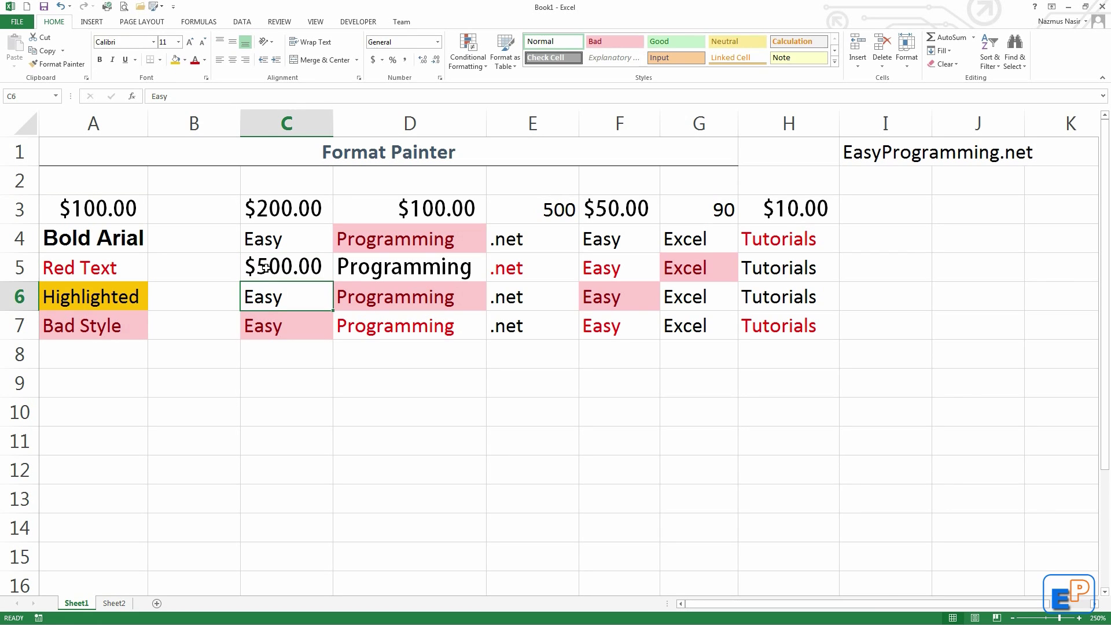
pyautogui.click(94, 271)
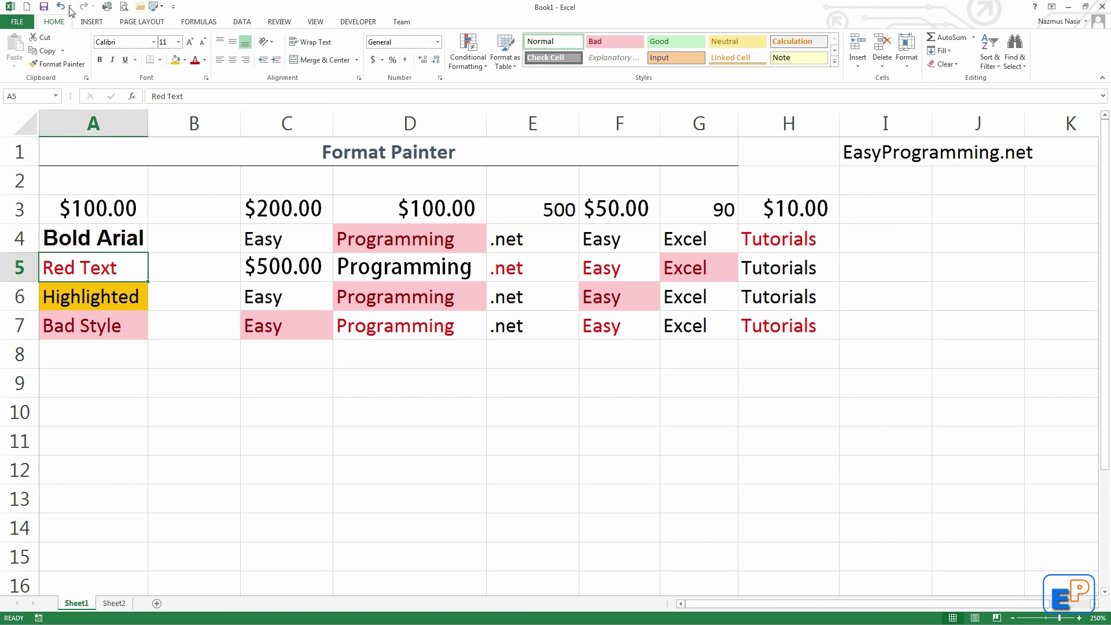
pyautogui.click(60, 65)
pyautogui.click(449, 209)
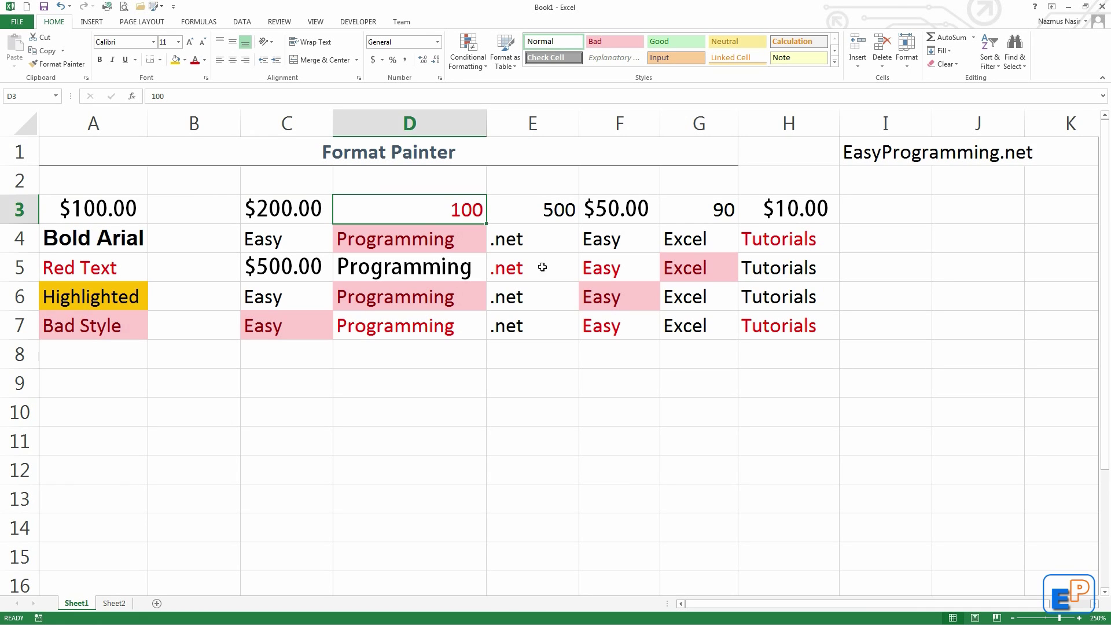
pyautogui.click(900, 157)
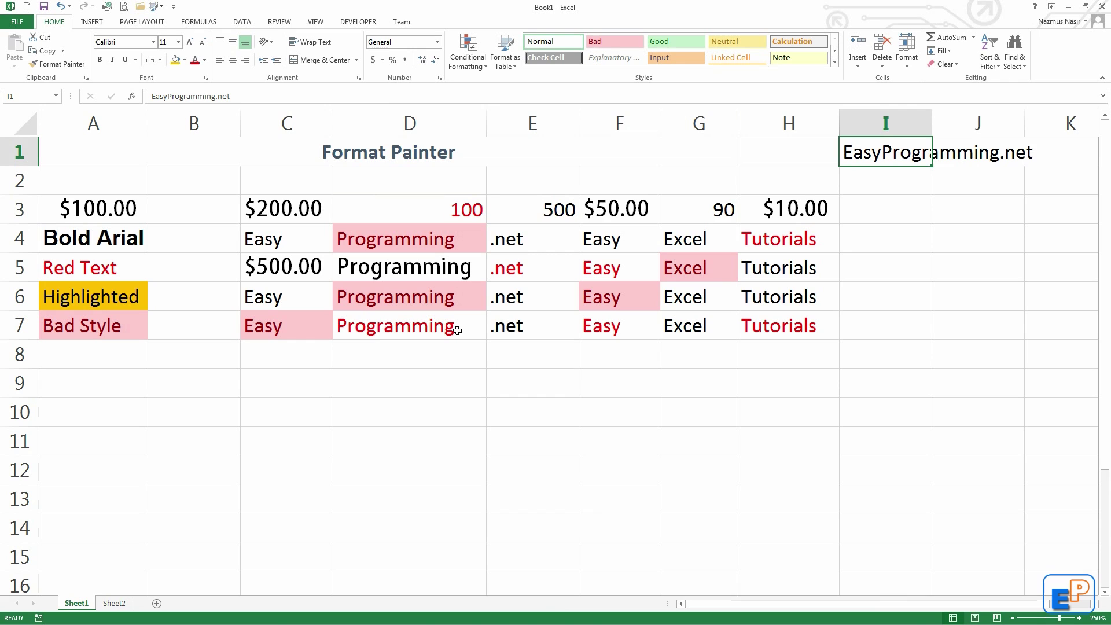